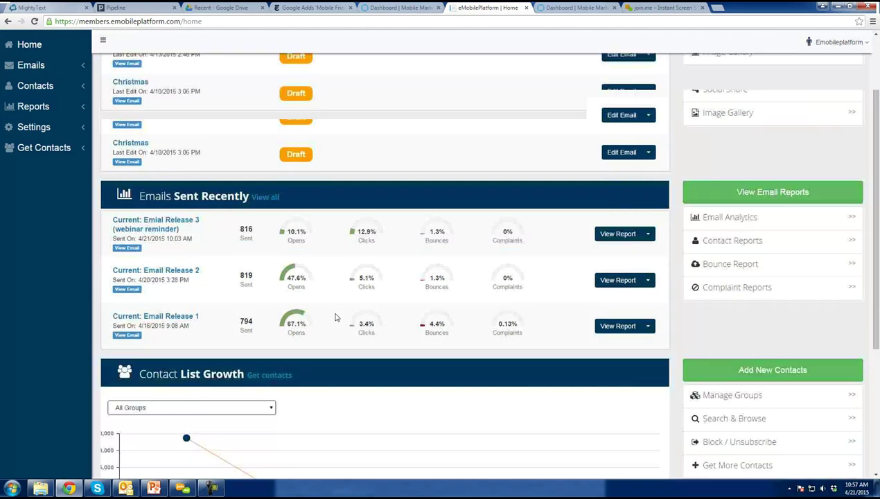
- Review the recently sent emails, contact list growth chart and tasks on the home dashboard
scroll(335, 317, "down", 2)
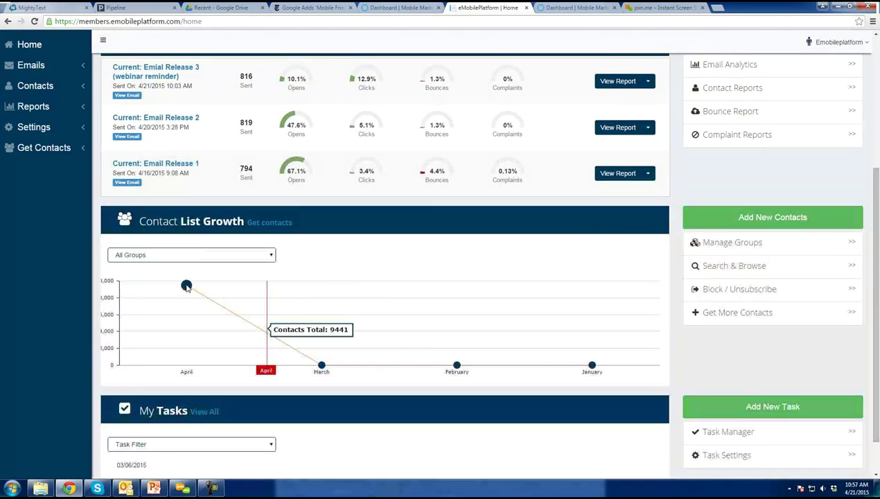
mouse_move(187, 298)
scroll(200, 344, "down", 1)
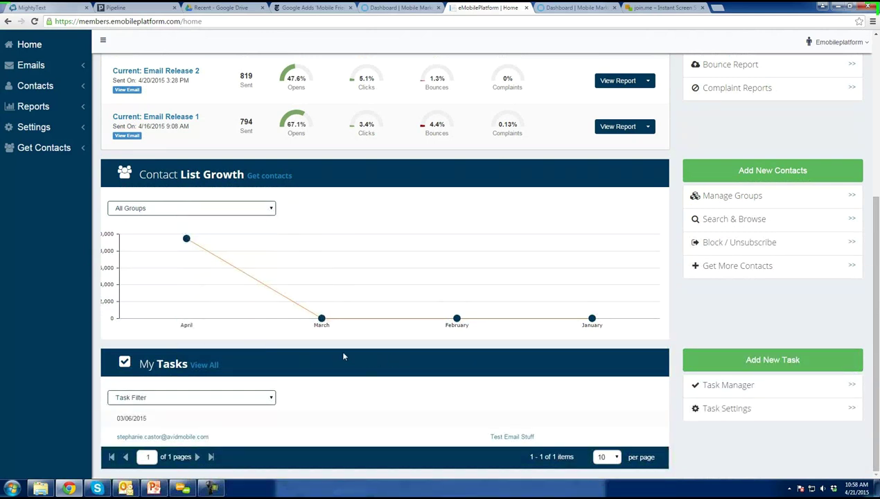
scroll(299, 334, "up", 3)
scroll(292, 310, "up", 1)
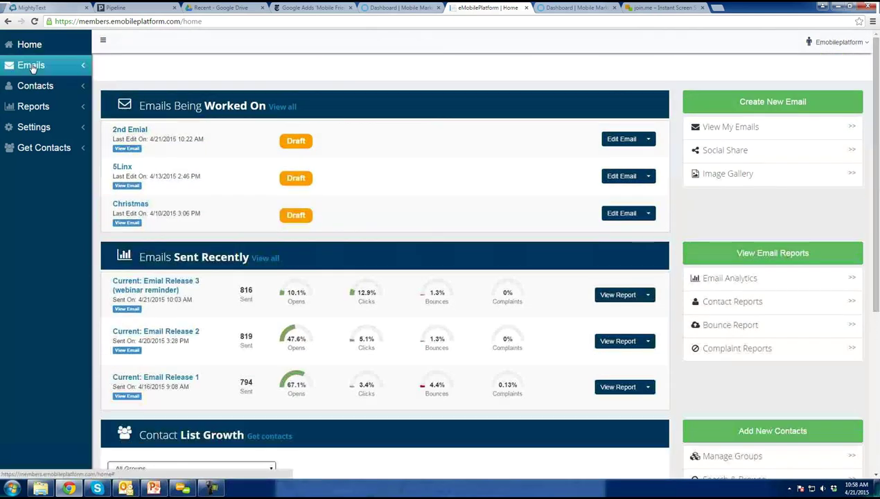
- Open the My Emails list and look through its folders and emails
left_click(31, 67)
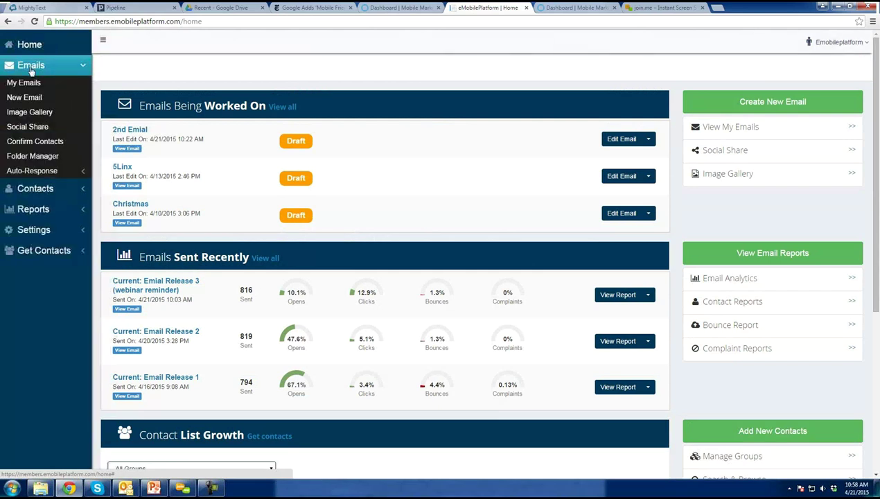
left_click(31, 84)
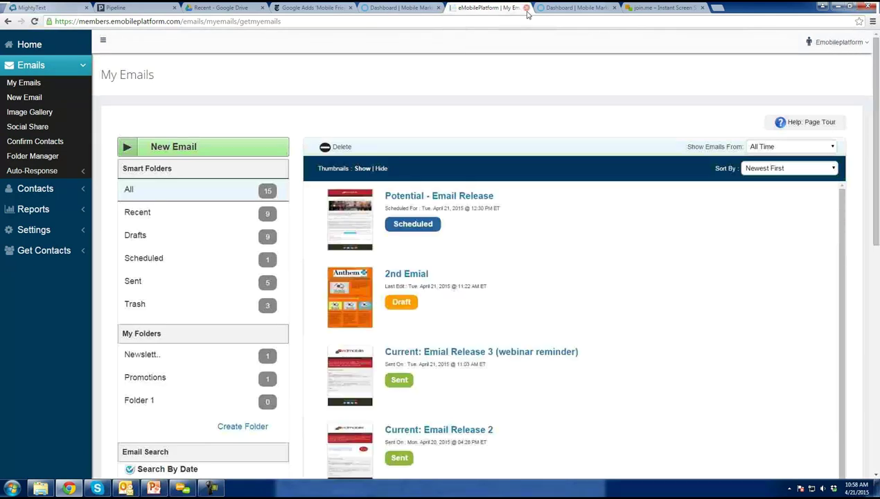
scroll(412, 305, "down", 1)
scroll(413, 306, "up", 1)
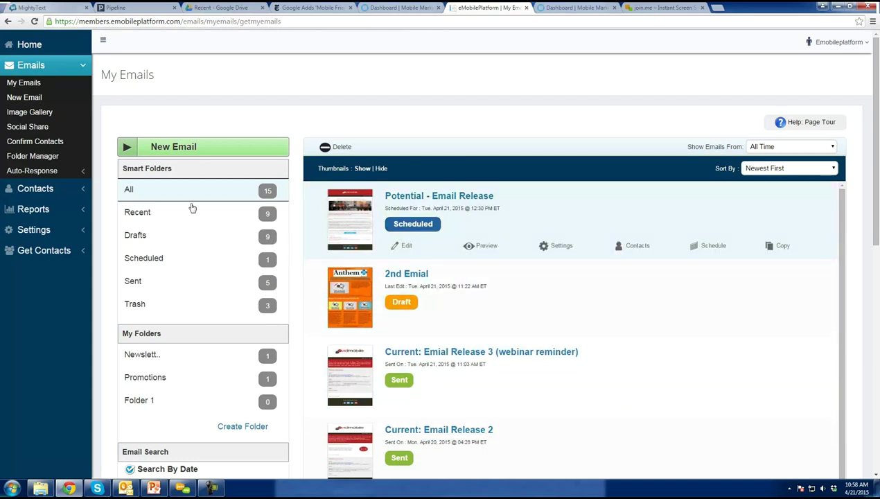
- Create a new email named "Demo Email" using the HTML (with images) type and proceed to the layout choice
left_click(25, 98)
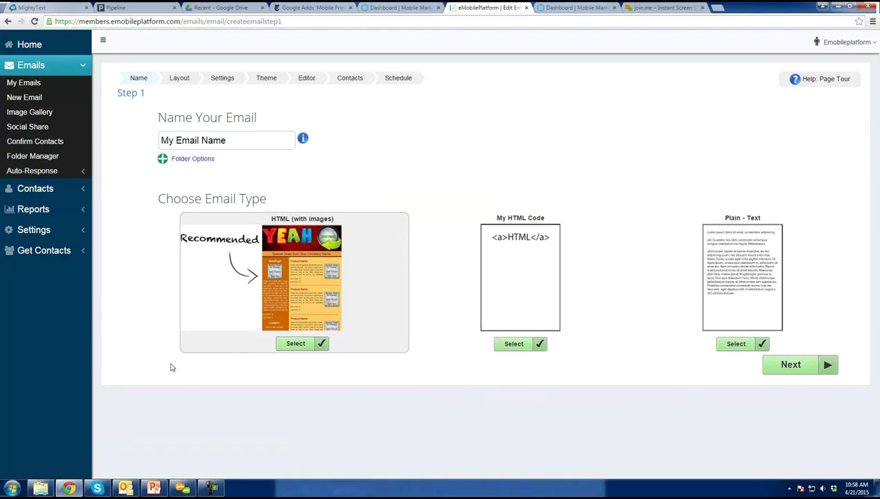
left_click(248, 144)
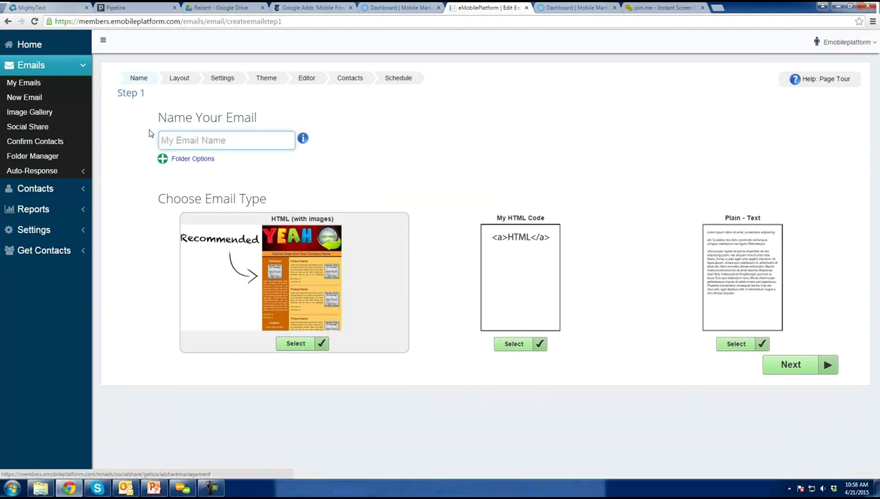
type("Demo Email")
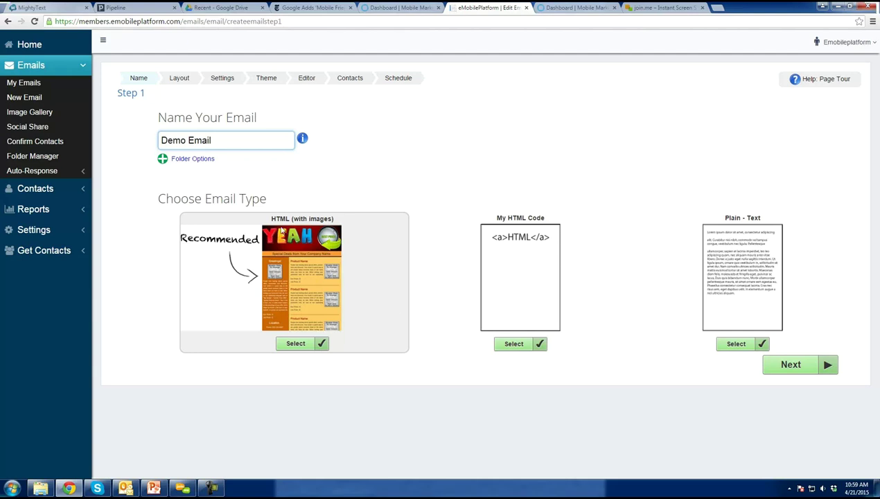
left_click(301, 344)
left_click(791, 368)
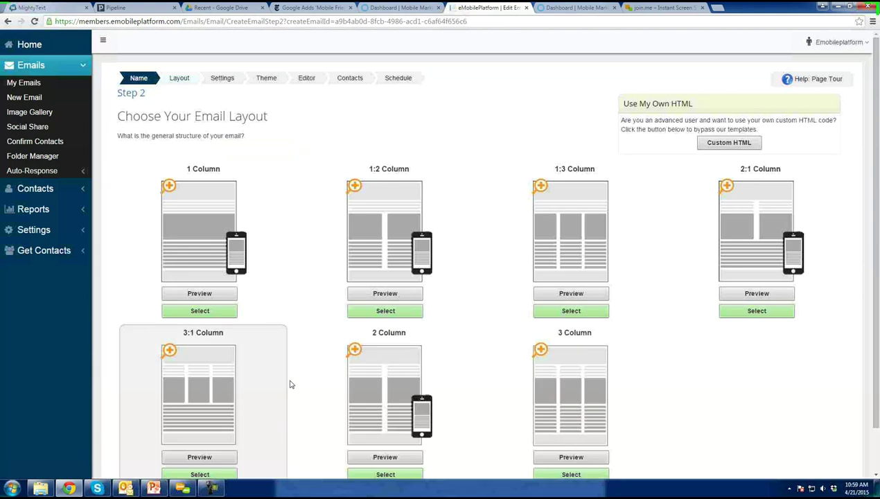
- Preview the 2 Column layout and select it for the email
scroll(291, 384, "down", 1)
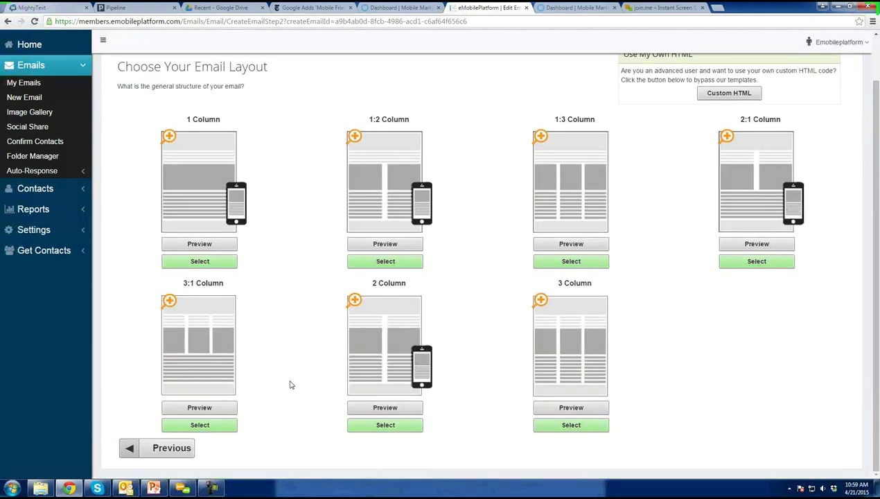
scroll(291, 385, "up", 1)
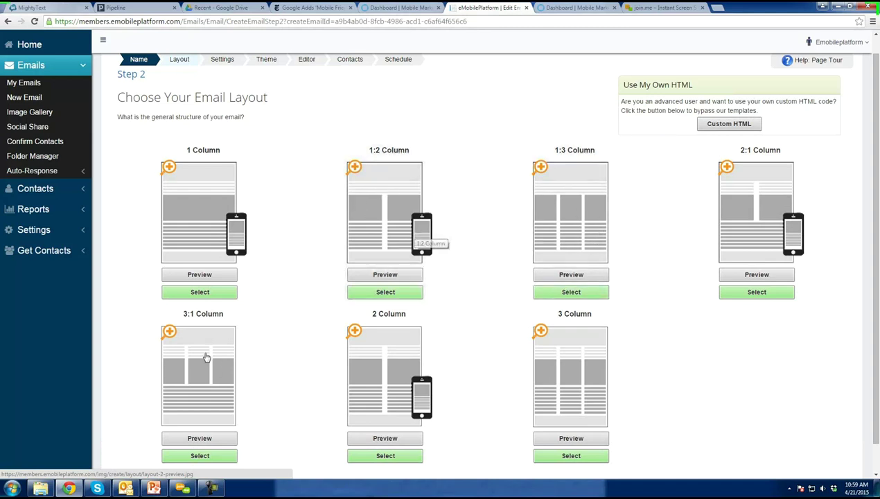
scroll(326, 363, "down", 1)
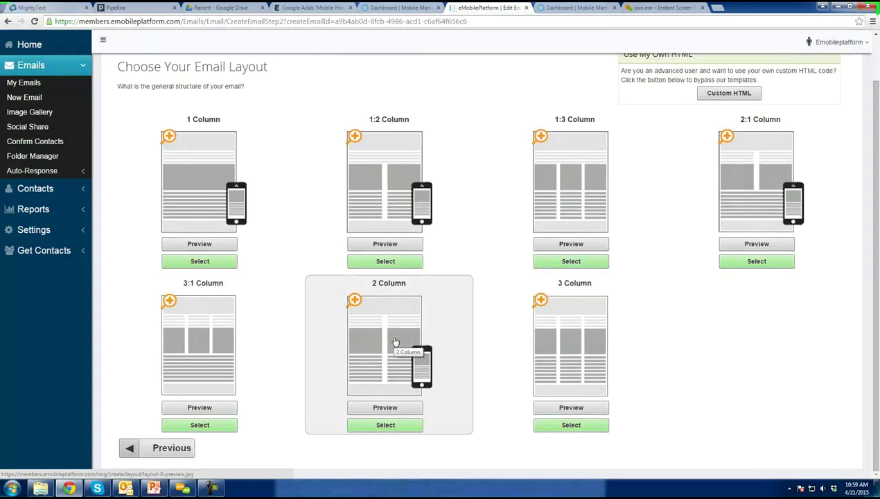
left_click(390, 409)
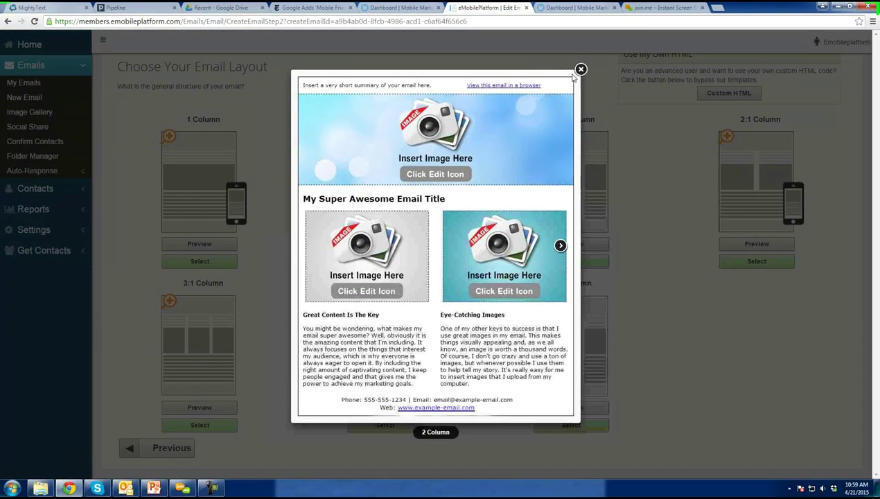
left_click(581, 70)
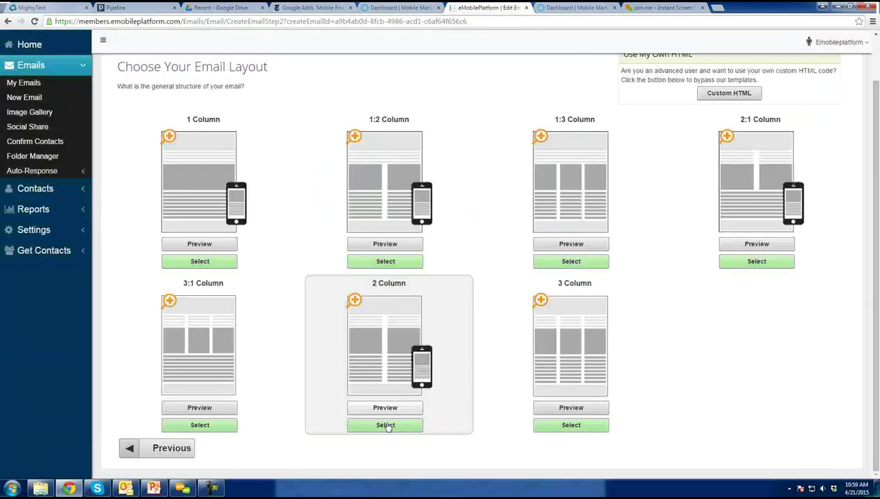
left_click(401, 426)
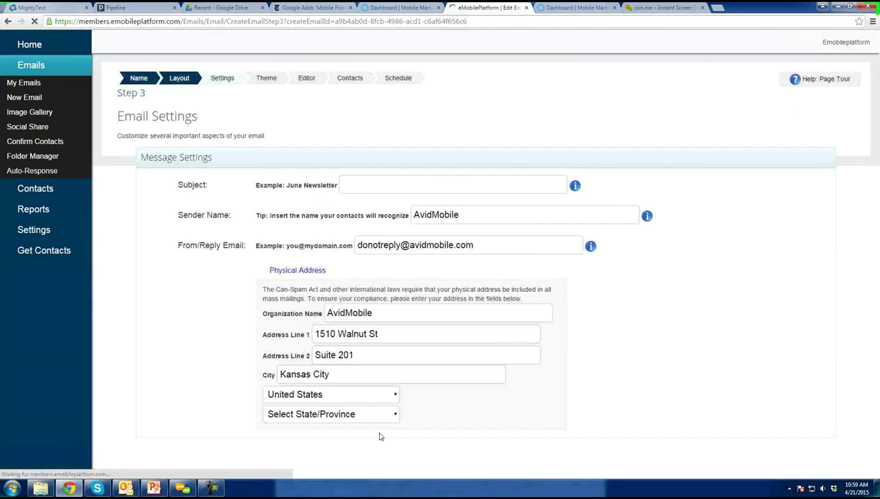
- Set the email's subject to "Awesome Special today only," and keep the existing sender name and reply address
left_click(283, 185)
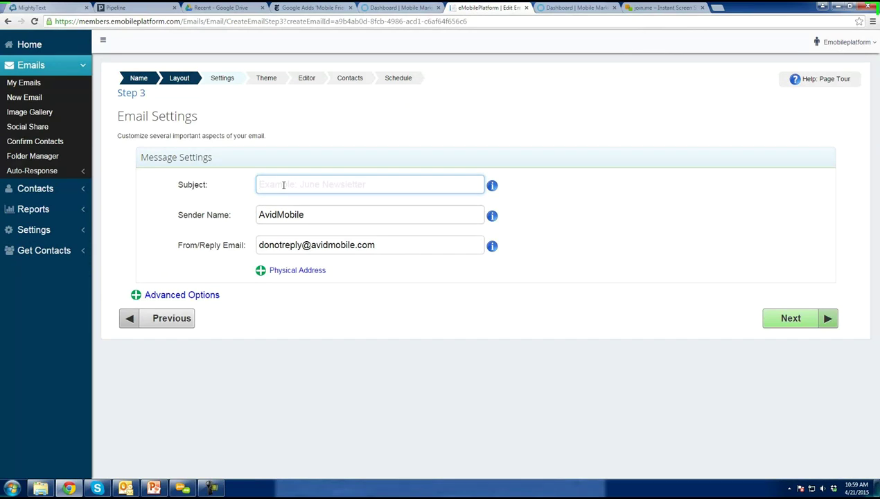
type("Awesome Special today only,")
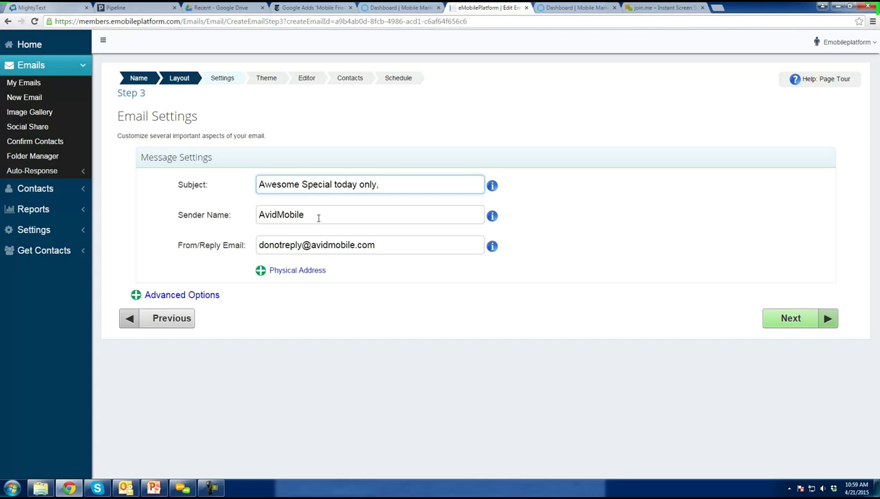
left_click(312, 222)
left_click(326, 246)
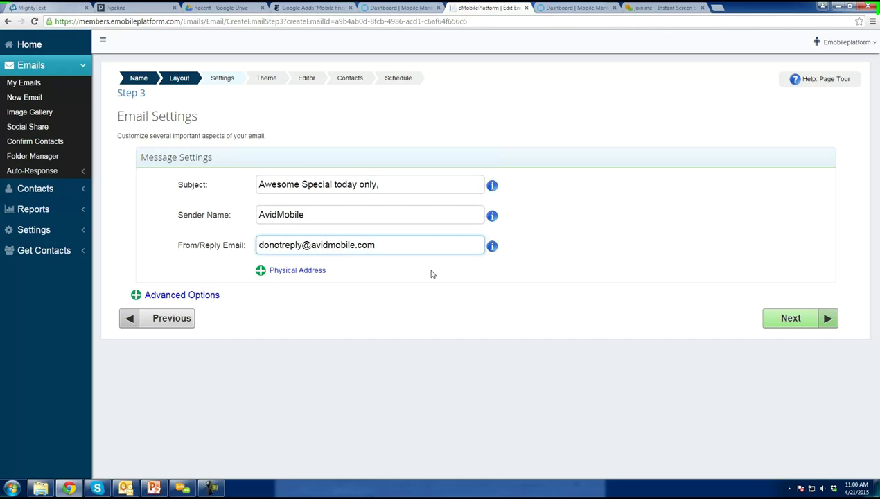
- Expand the advanced email options and inspect the Google Analytics and Permission Reminder settings
left_click(190, 296)
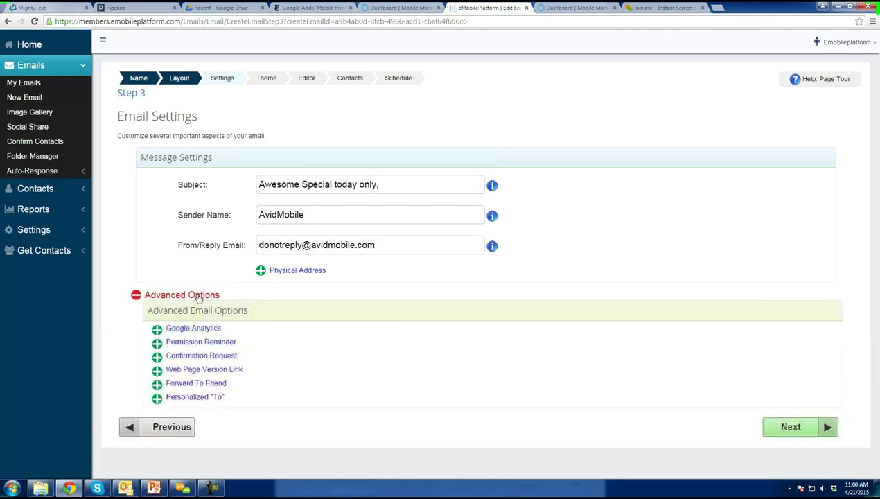
left_click(192, 333)
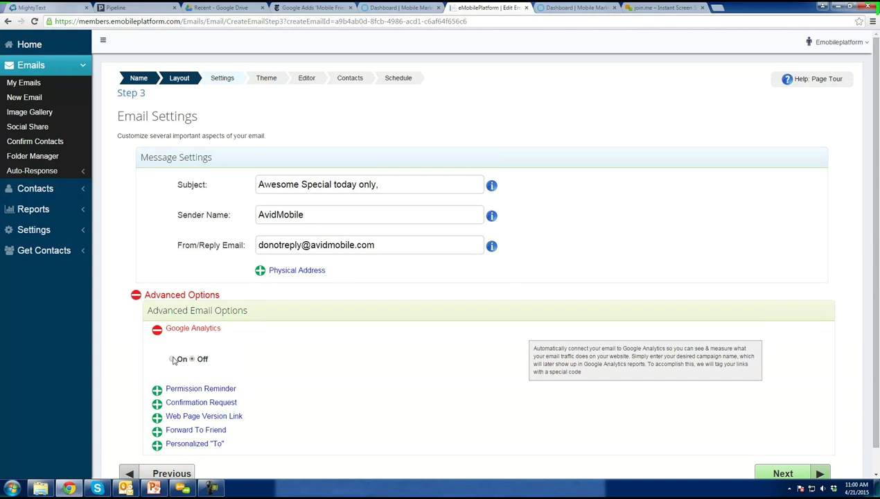
left_click(202, 330)
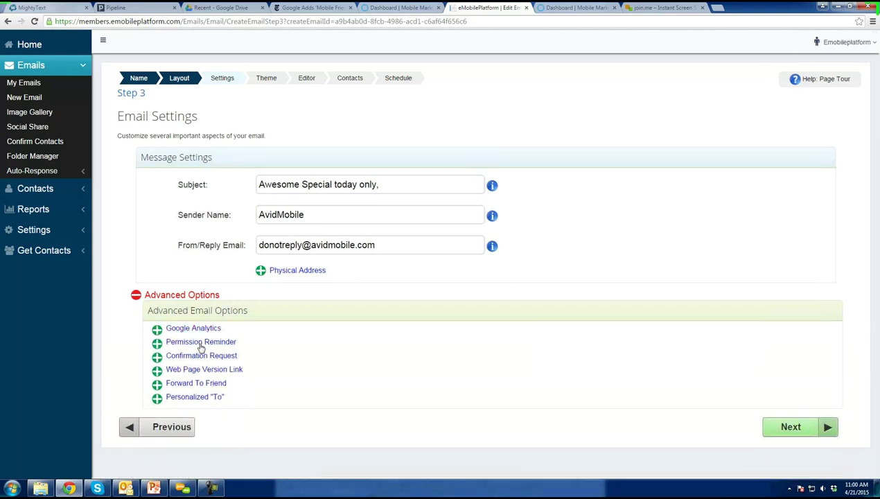
left_click(201, 343)
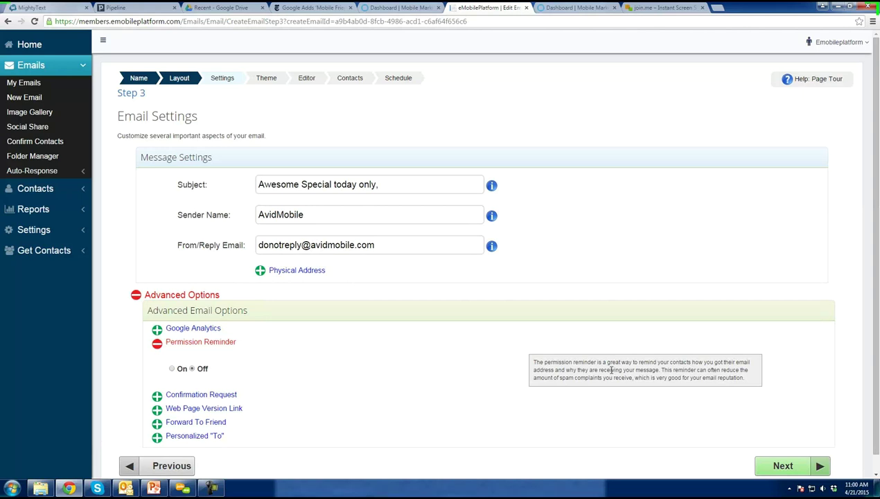
left_click(199, 342)
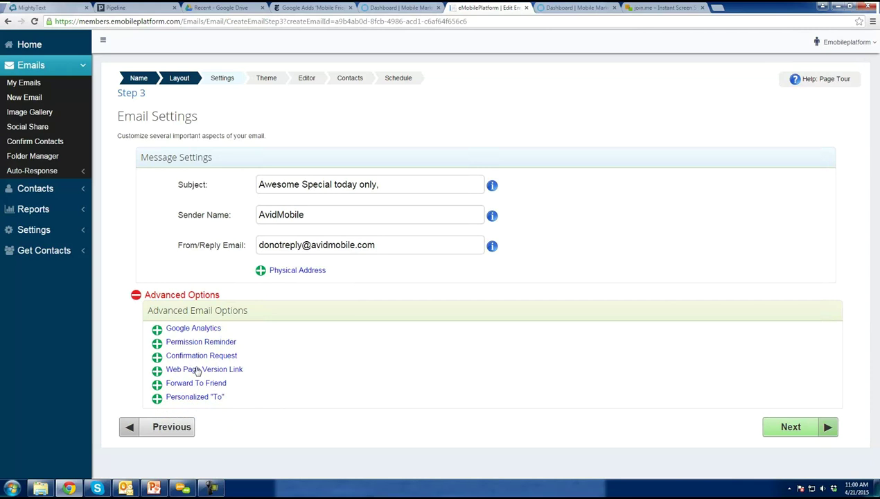
- Show the Web Page Version Link settings and turn on the Forward To Friend option
left_click(198, 370)
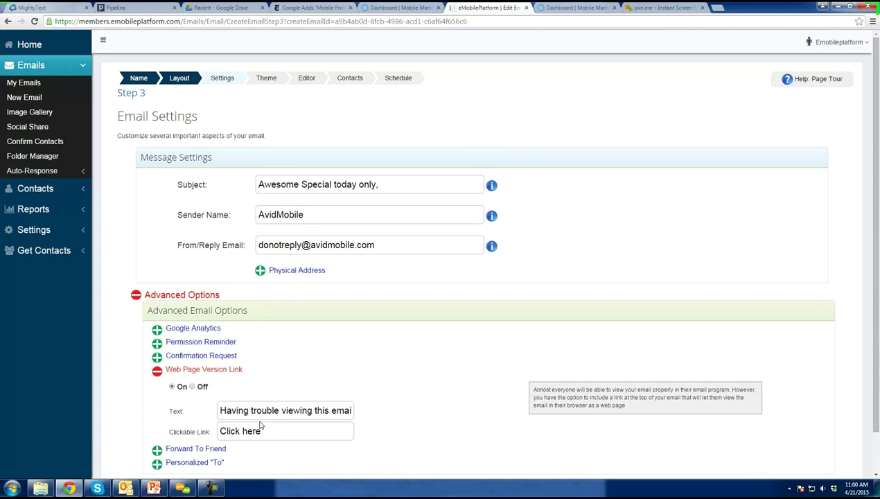
scroll(263, 423, "down", 1)
scroll(276, 413, "down", 1)
left_click(198, 407)
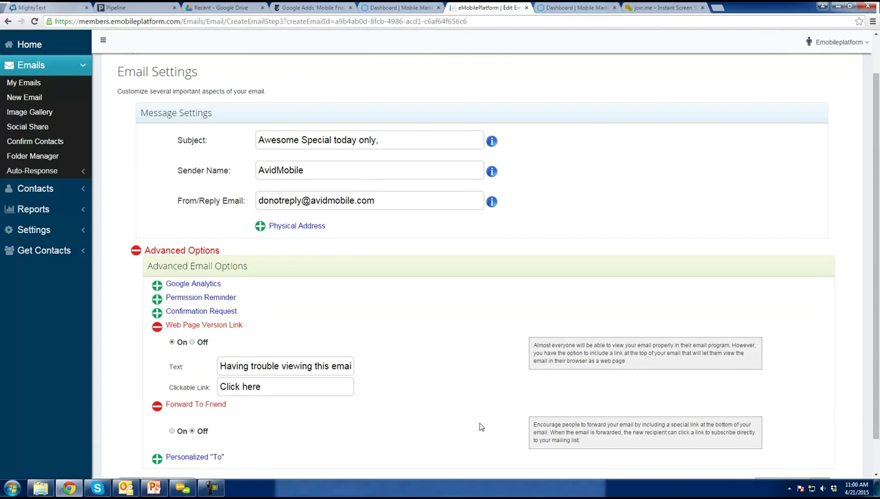
left_click(173, 431)
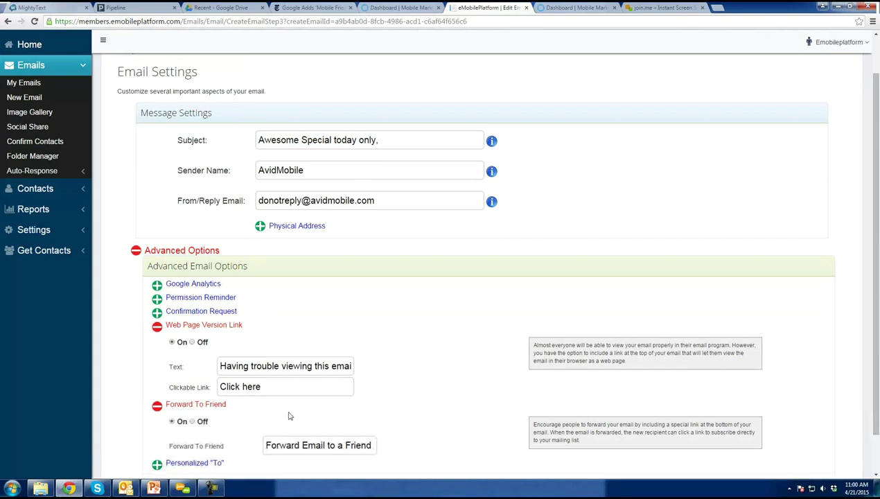
- Show the Personalized "To" name fields and continue to the Theme Builder
scroll(291, 415, "down", 1)
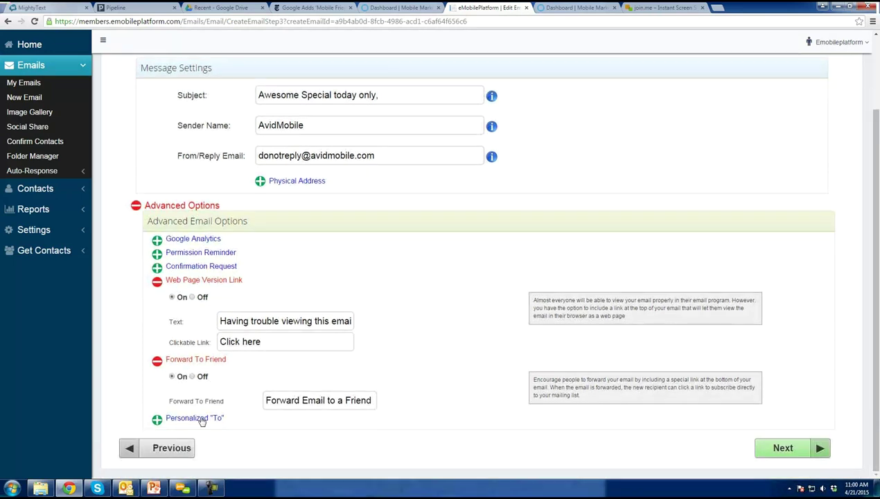
left_click(208, 418)
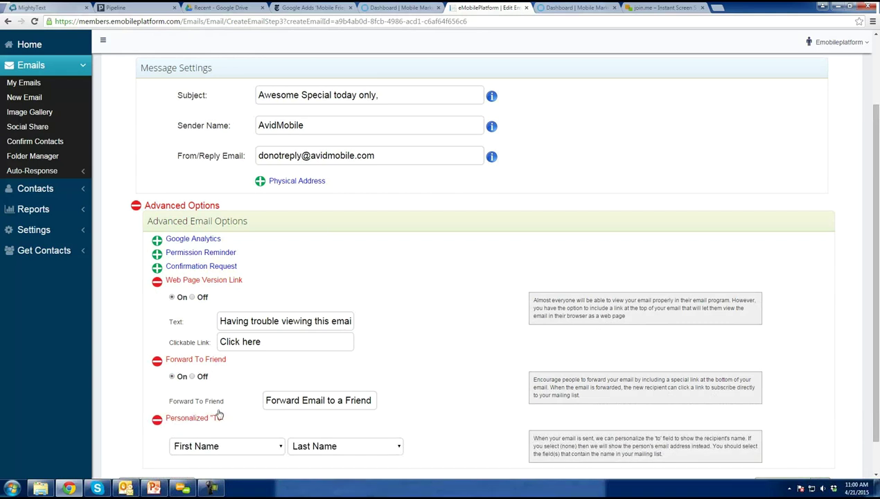
scroll(218, 414, "down", 1)
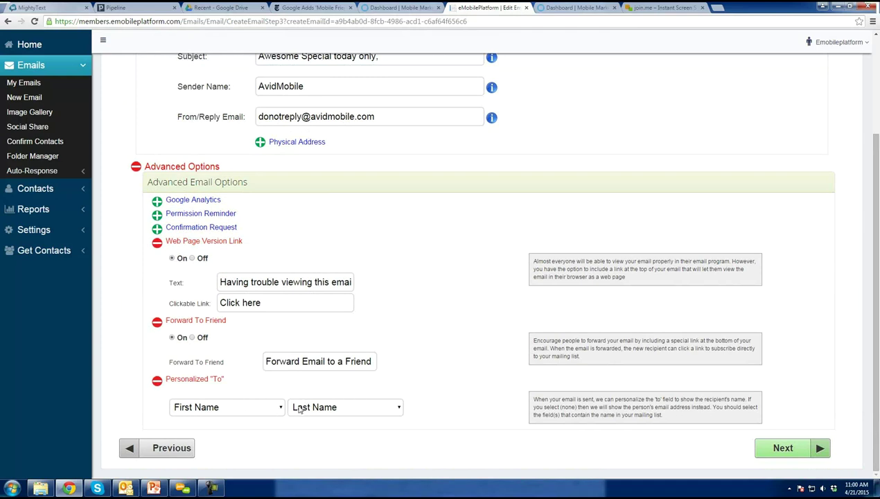
left_click(781, 448)
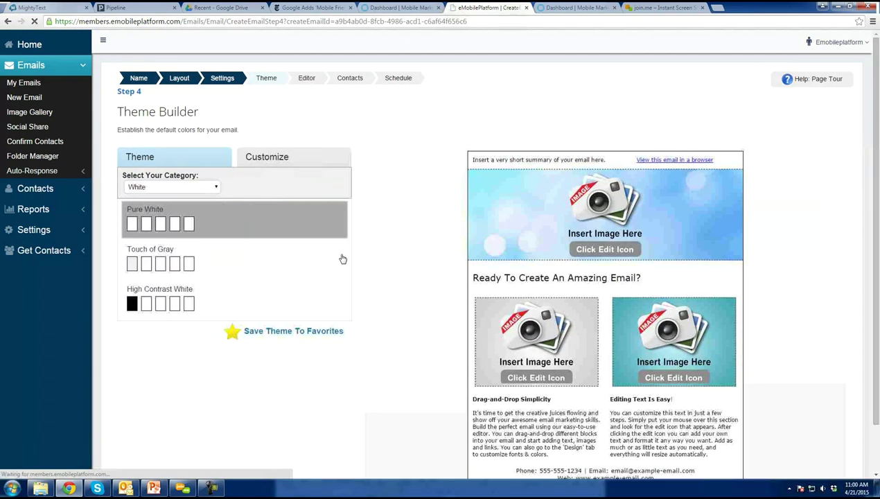
- Apply the Light Green - F color theme from the Green category to the email
scroll(655, 296, "down", 2)
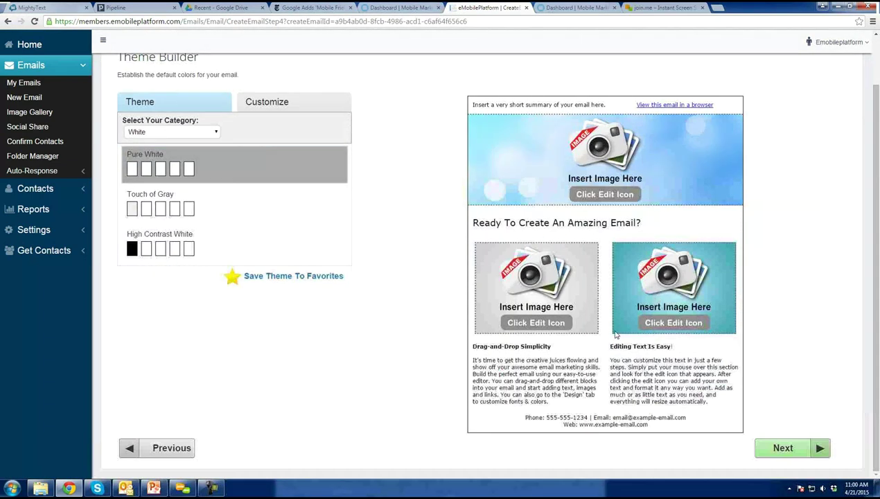
scroll(593, 234, "up", 1)
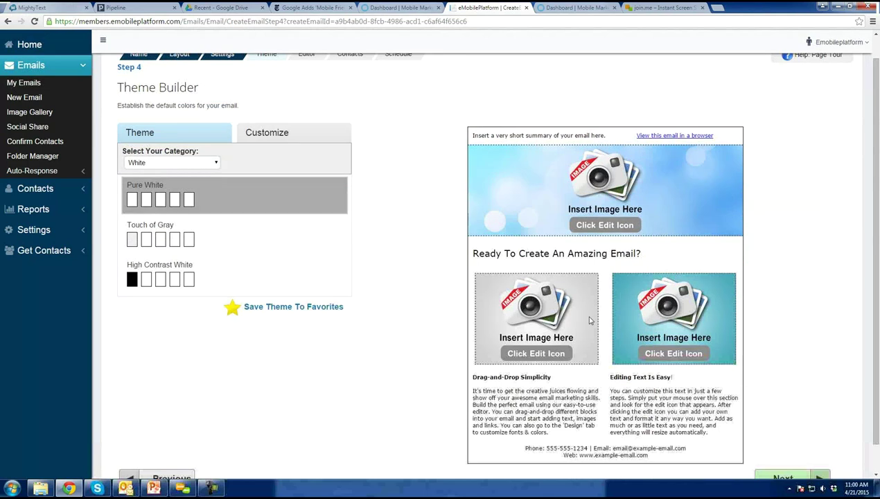
left_click(156, 164)
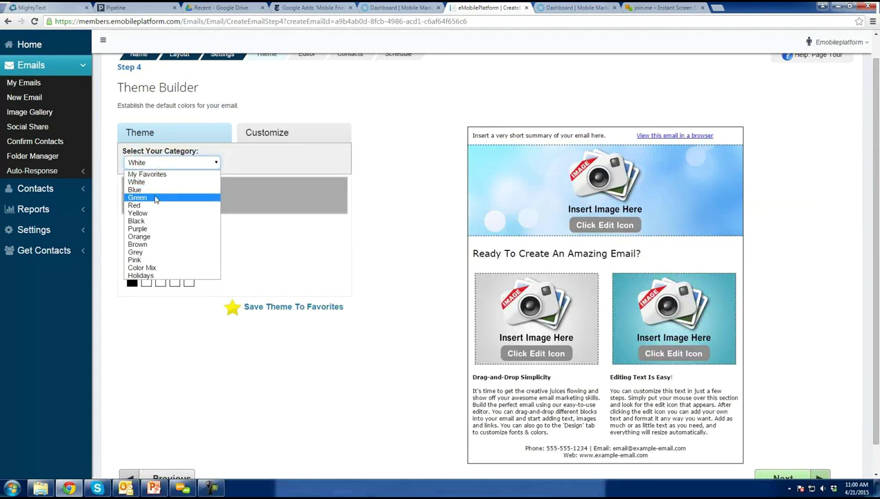
left_click(157, 199)
scroll(173, 264, "down", 3)
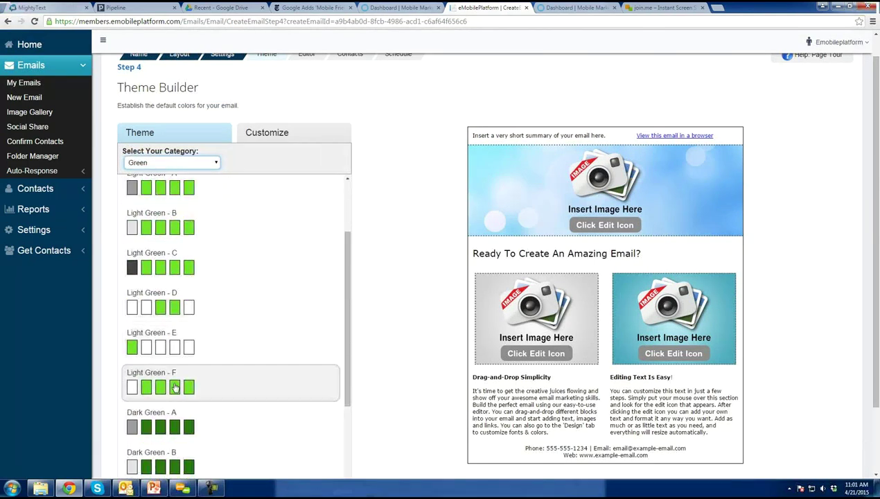
left_click(173, 385)
- Apply the Purple - B color theme from the Purple category to the email
scroll(249, 291, "up", 3)
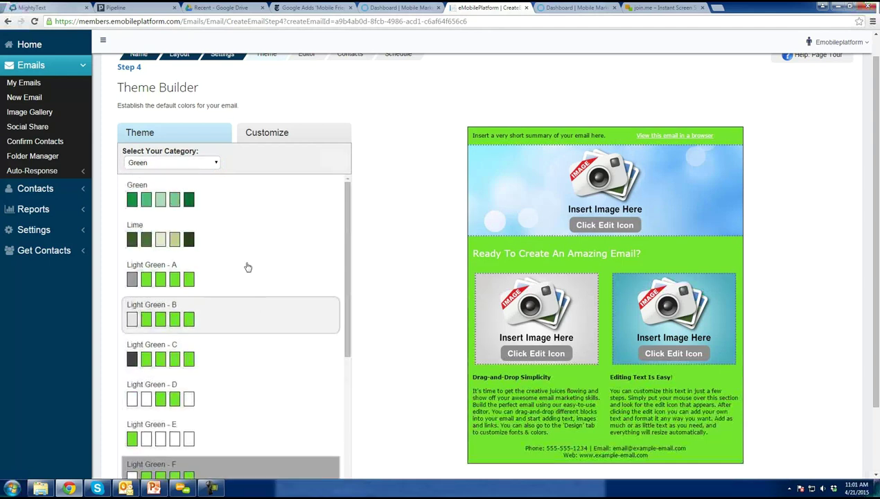
left_click(175, 163)
left_click(169, 229)
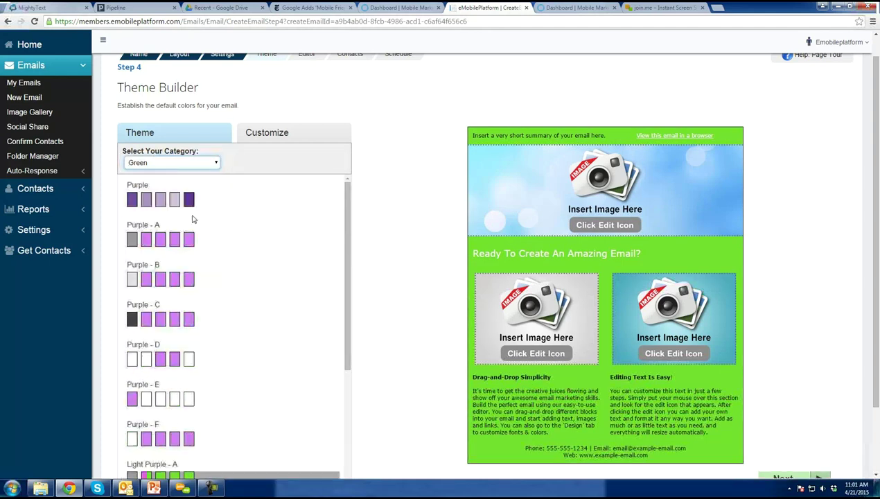
scroll(180, 263, "down", 1)
left_click(178, 247)
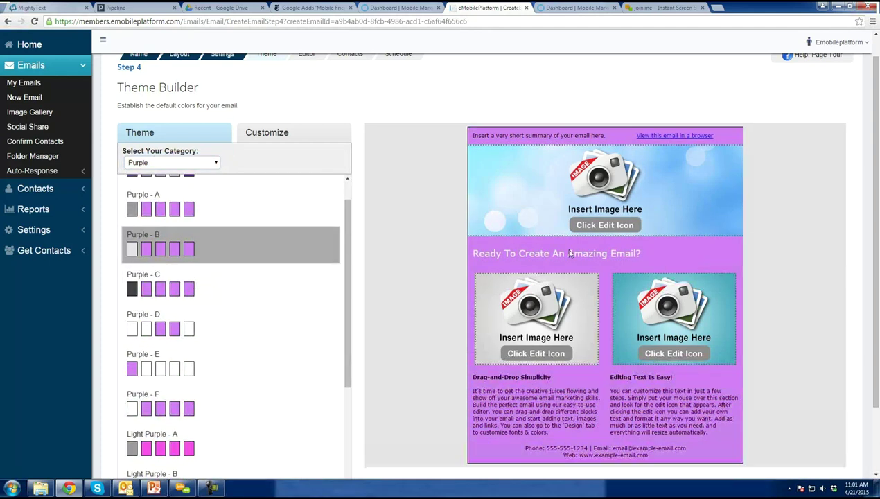
- Customize the Pre Header Left Column color to the muted purple #94799f
left_click(260, 138)
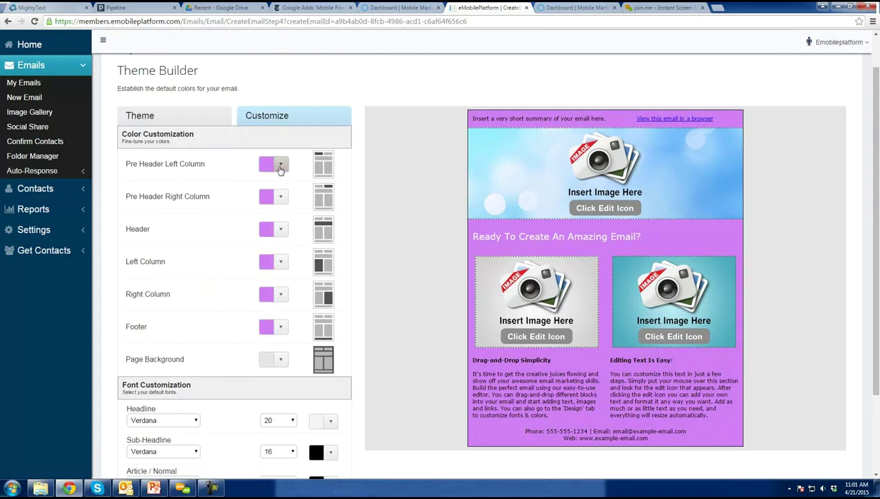
left_click(281, 167)
left_click(287, 223)
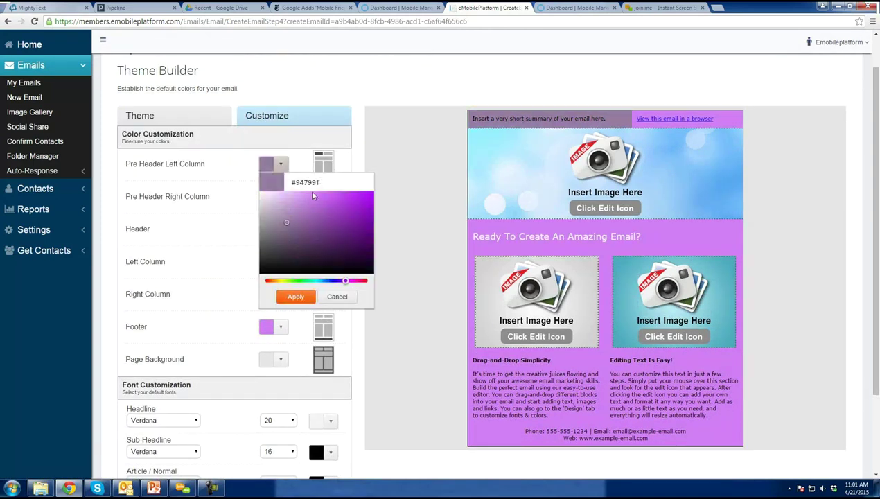
left_click(295, 296)
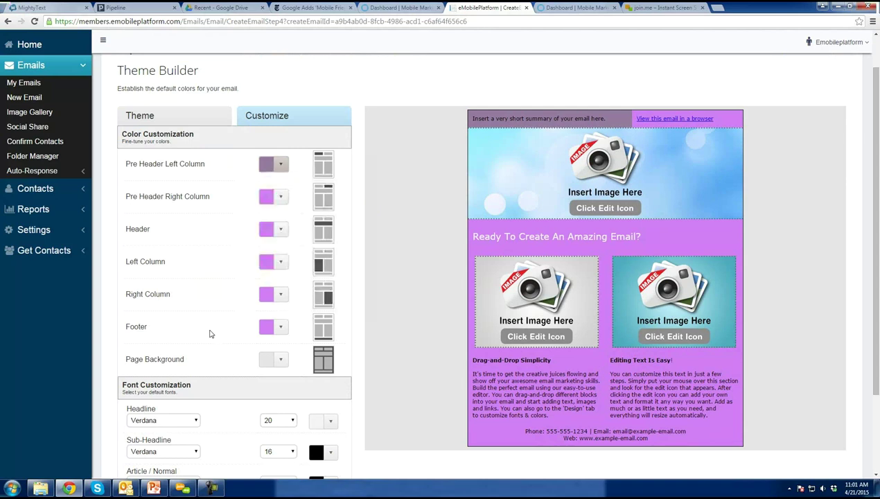
- Review the font customization settings and the themed email preview, and continue to the email editor
scroll(201, 330, "down", 3)
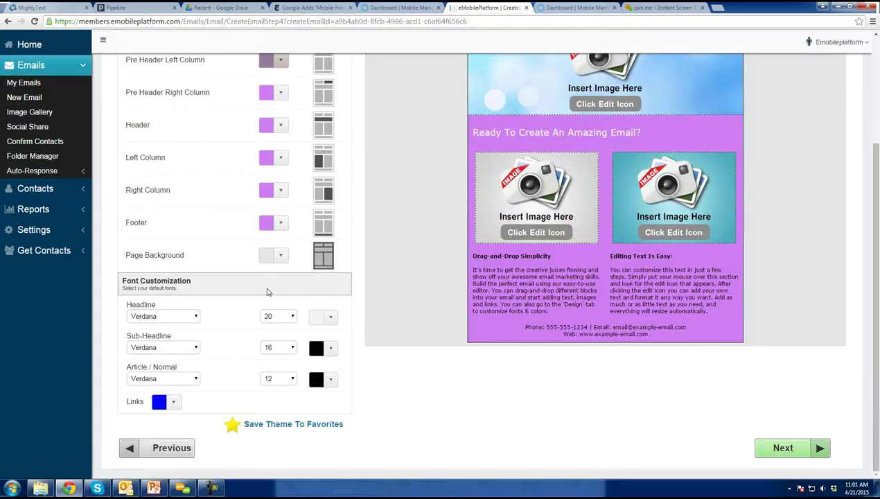
scroll(262, 316, "up", 4)
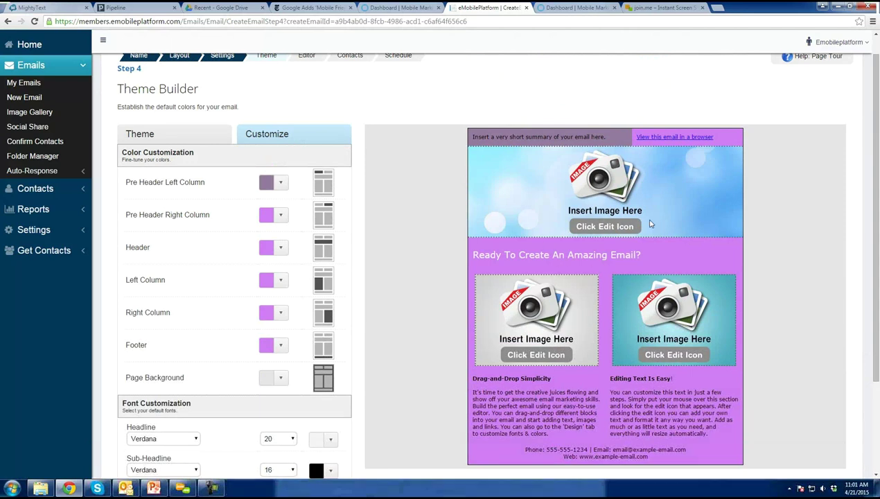
scroll(361, 248, "down", 3)
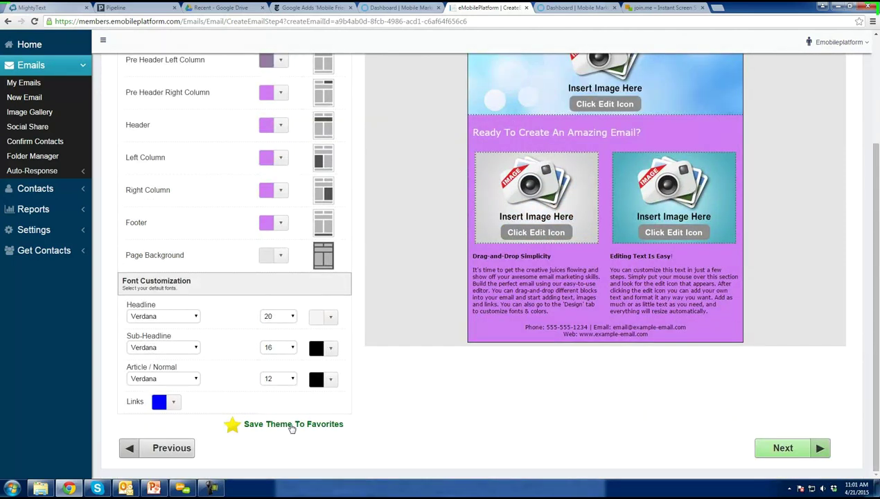
left_click(784, 448)
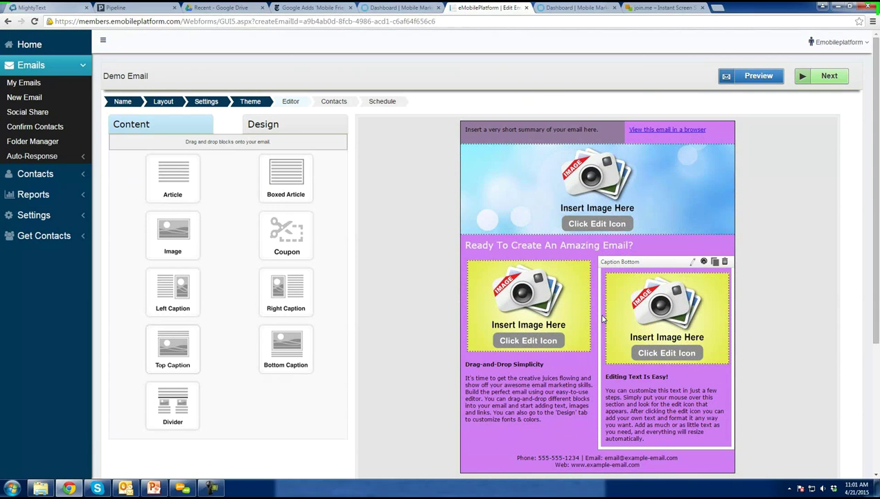
- Insert a Coupon block below the email's headline and delete it again
left_click_drag(285, 229, 648, 367)
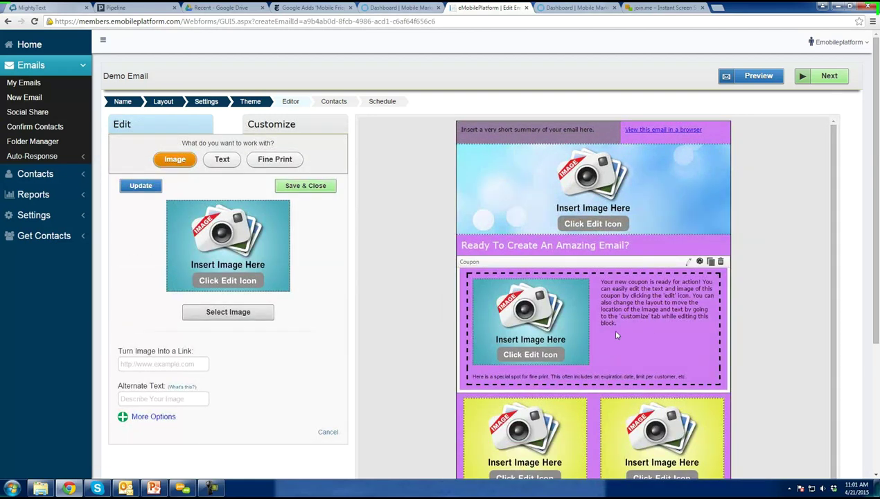
left_click(720, 262)
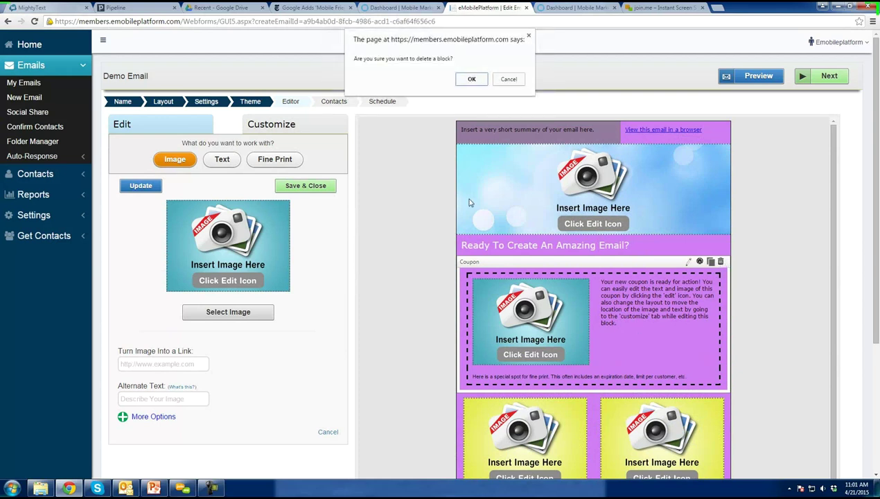
left_click(468, 80)
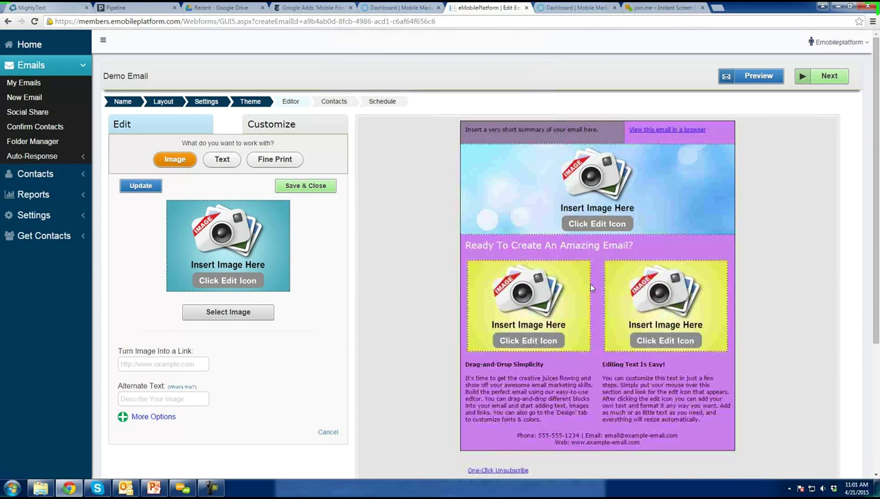
- Replace the pre-header summary text with "Check out what AvidMobile has to offer today!" and save the block
mouse_move(548, 140)
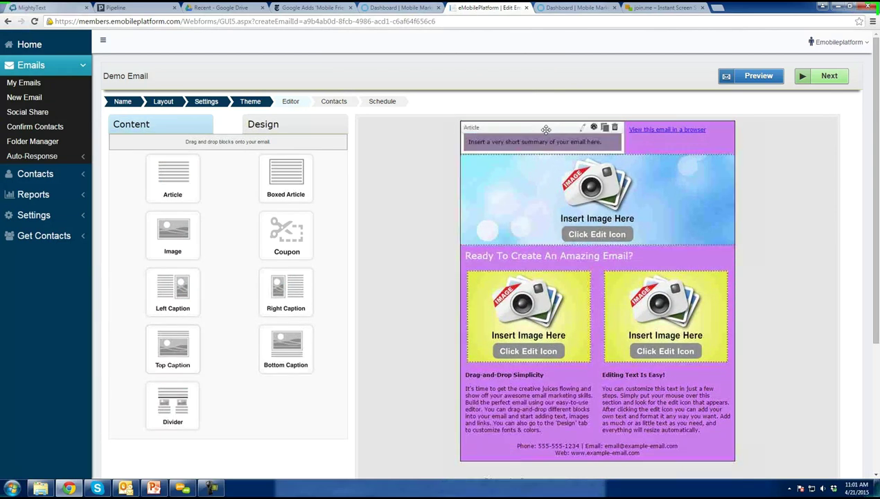
left_click(584, 129)
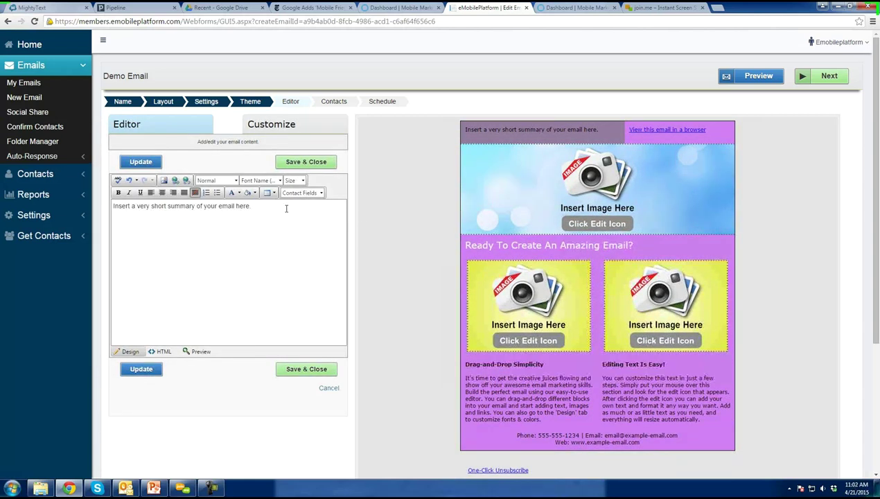
key("ctrl+a")
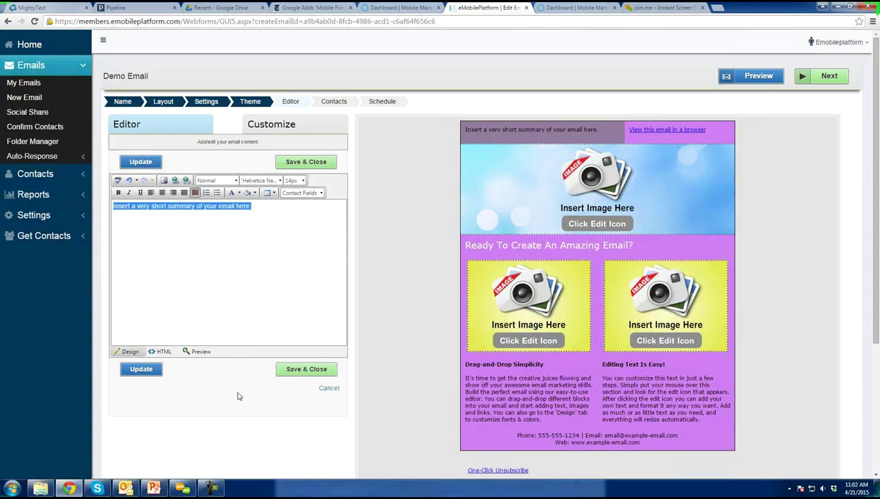
type("Check out what AvidMobile has to offer today!")
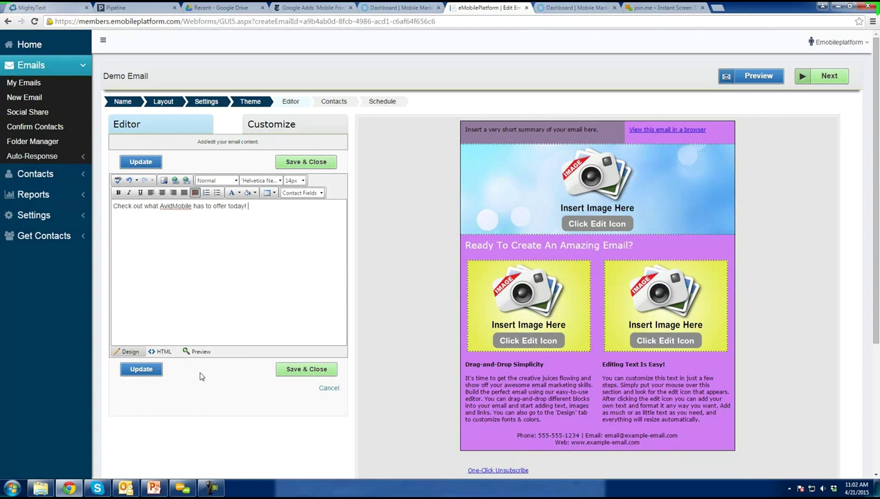
left_click(158, 369)
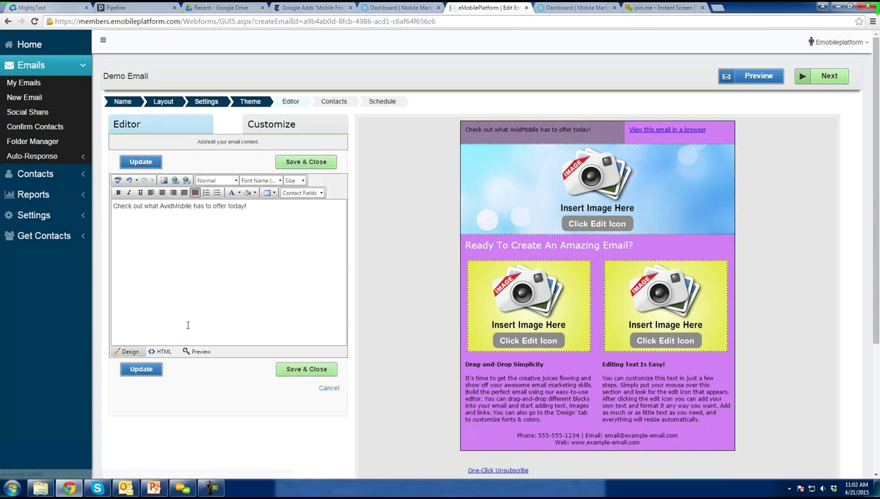
left_click(306, 368)
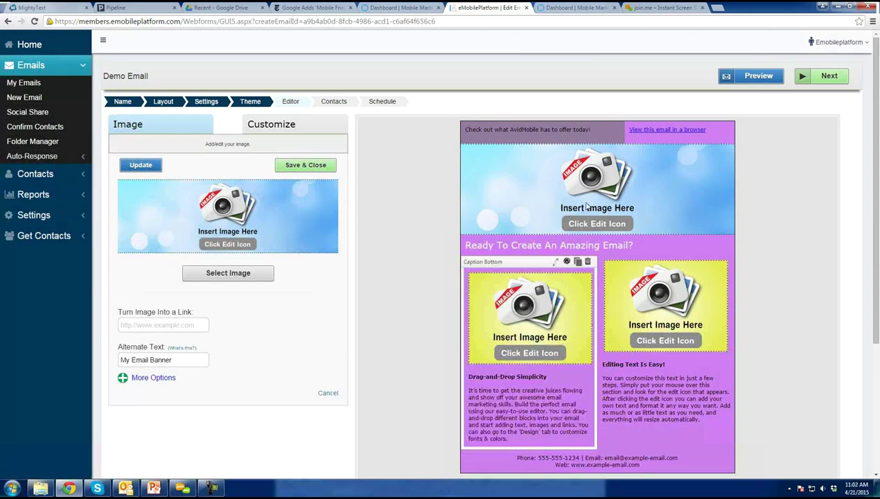
- Replace the banner's placeholder image with avidmobileheaderred.jpg from the image gallery
mouse_move(460, 219)
left_click(234, 273)
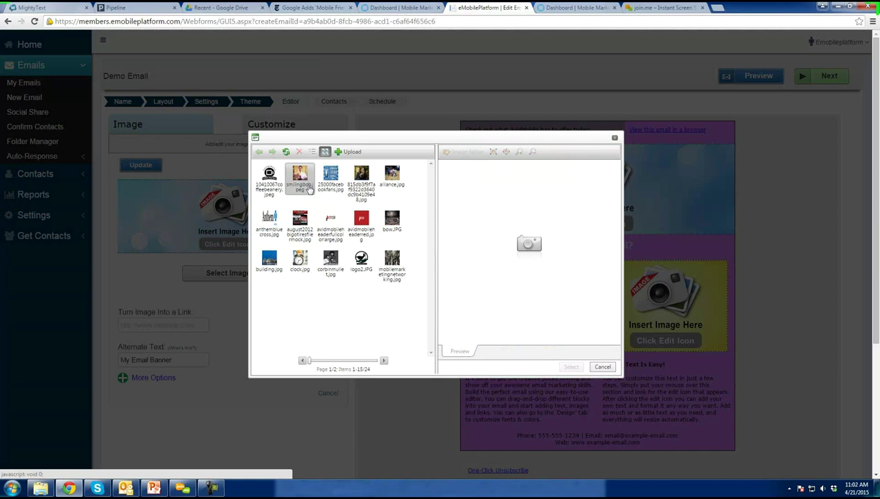
left_click(362, 220)
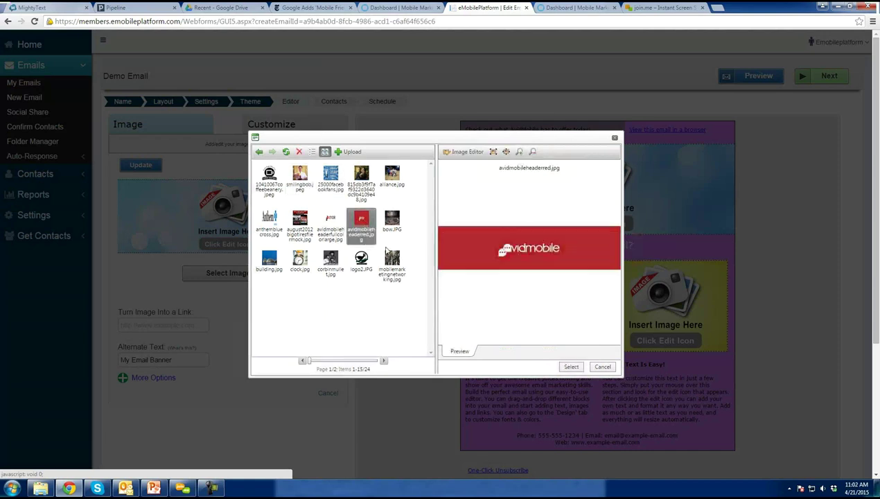
left_click(569, 367)
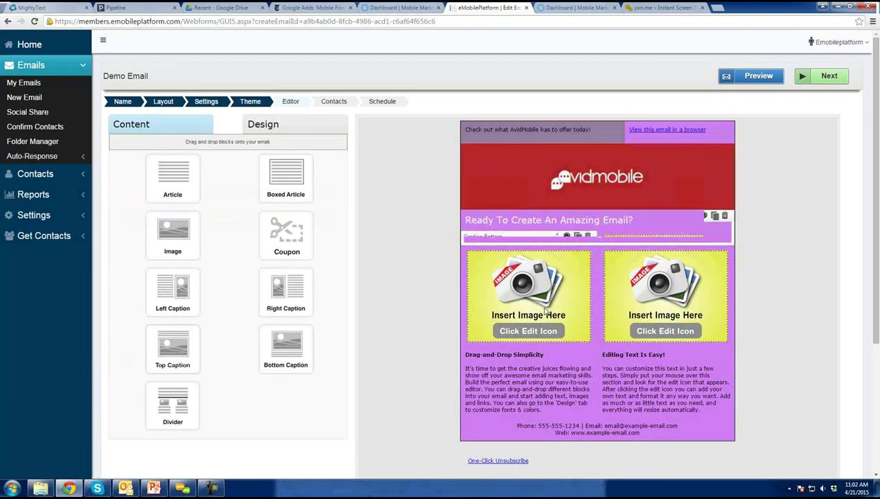
- Set the left column's caption image to smilingbob.jpeg from the image gallery and save the block
left_click(556, 237)
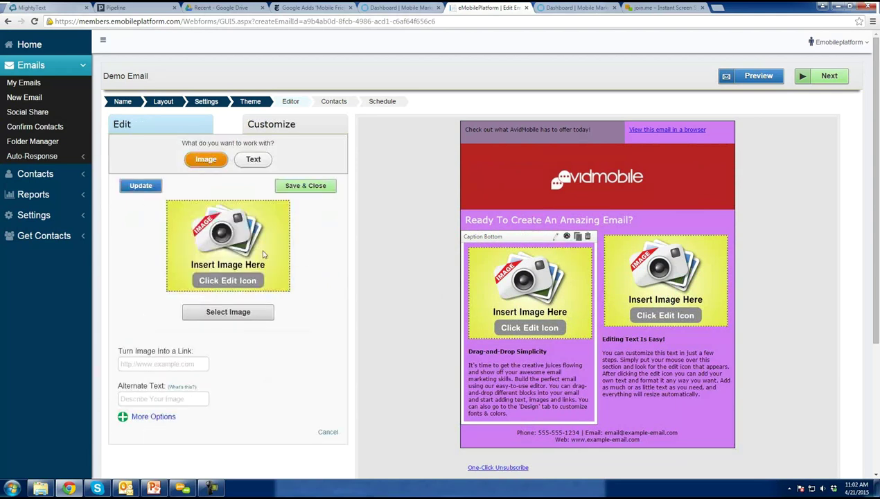
left_click(224, 310)
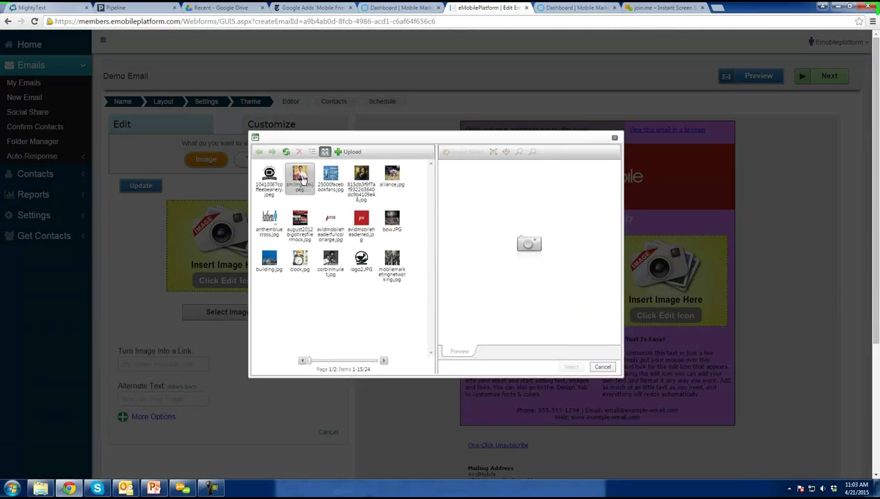
left_click(302, 178)
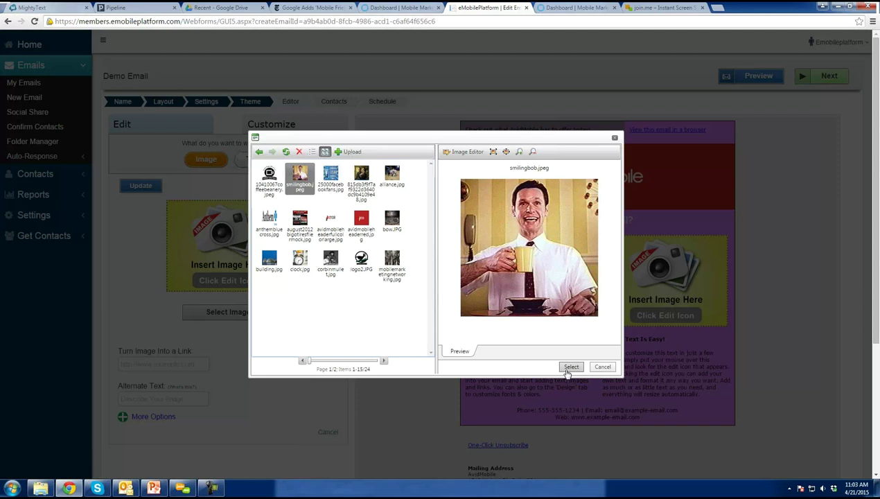
left_click(570, 367)
left_click(320, 186)
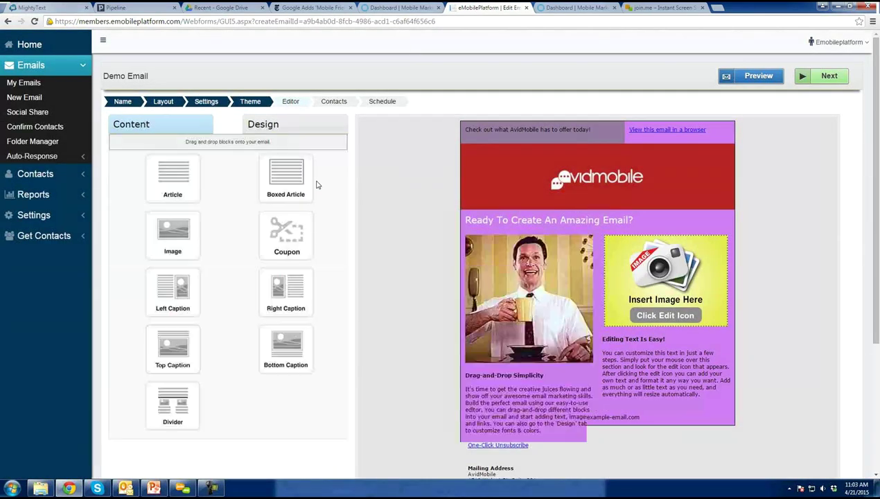
- Replace the left caption block's heading with "Mucho-Goodo Stuff" and its paragraph with "type in super good content.", and save the block
mouse_move(528, 413)
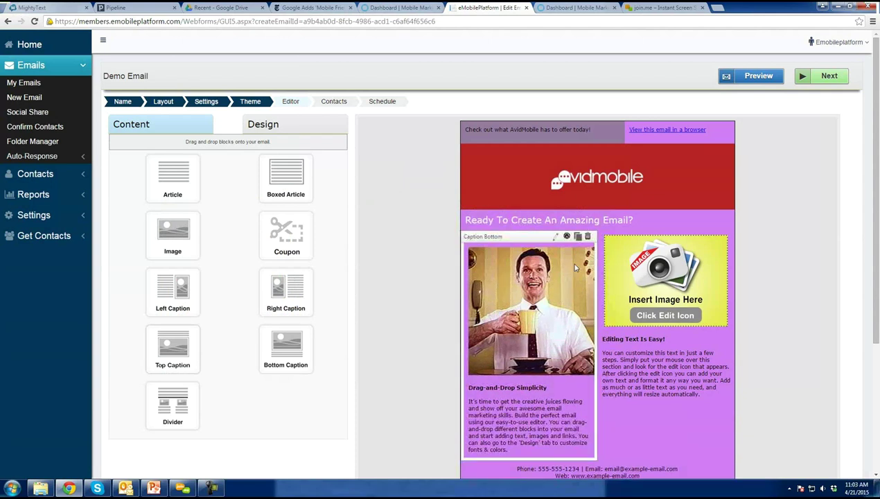
left_click(557, 239)
scroll(264, 360, "down", 1)
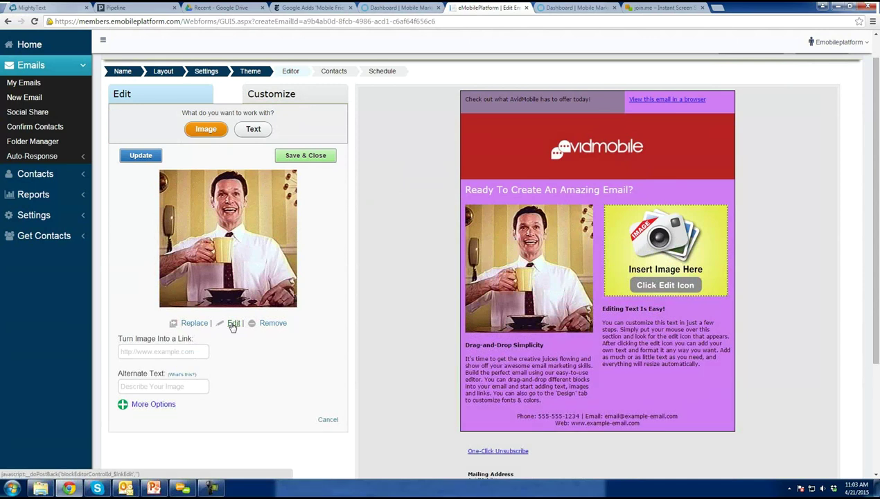
left_click(251, 130)
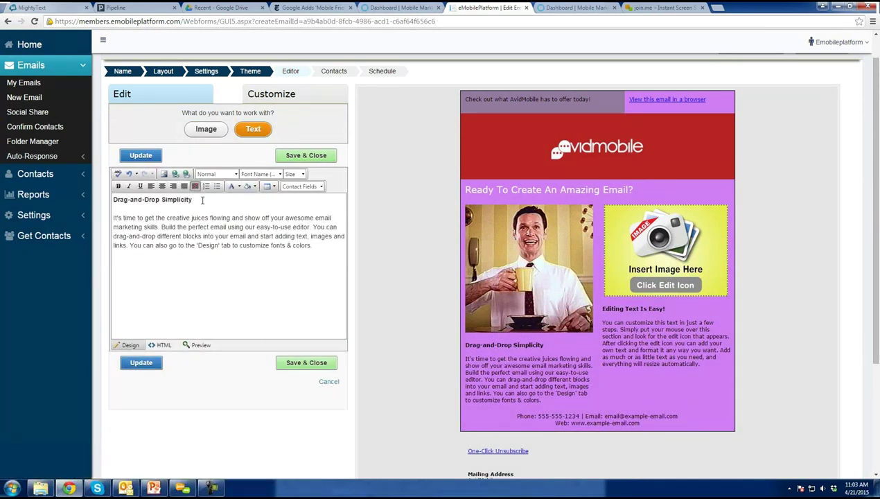
left_click_drag(203, 200, 111, 201)
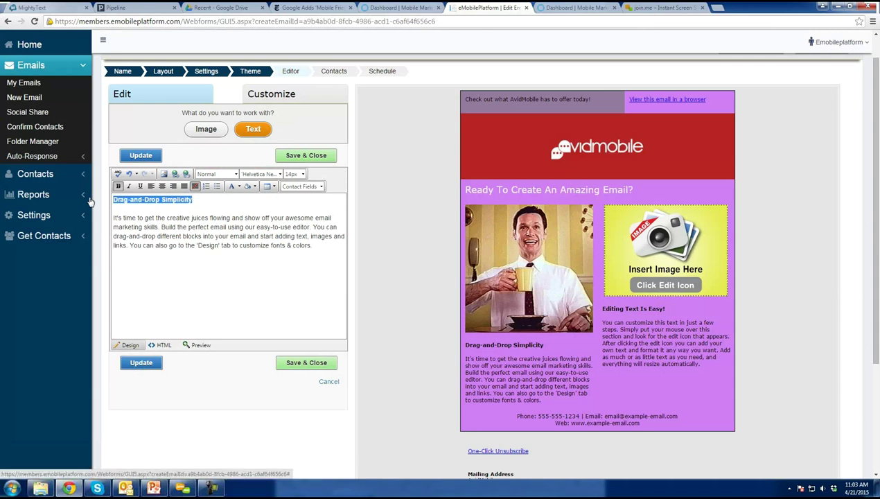
key("BackSpace")
type("Mucho-Goodo Stuff")
left_click_drag(316, 246, 117, 218)
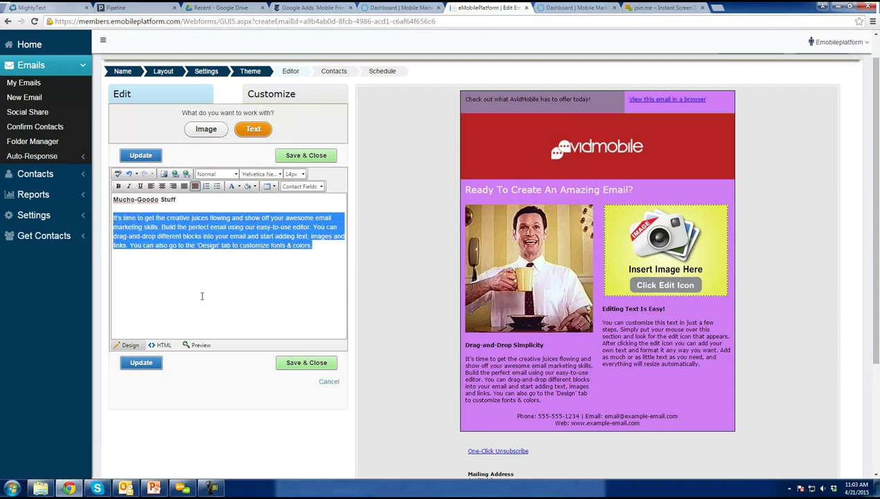
type("type in super good content.")
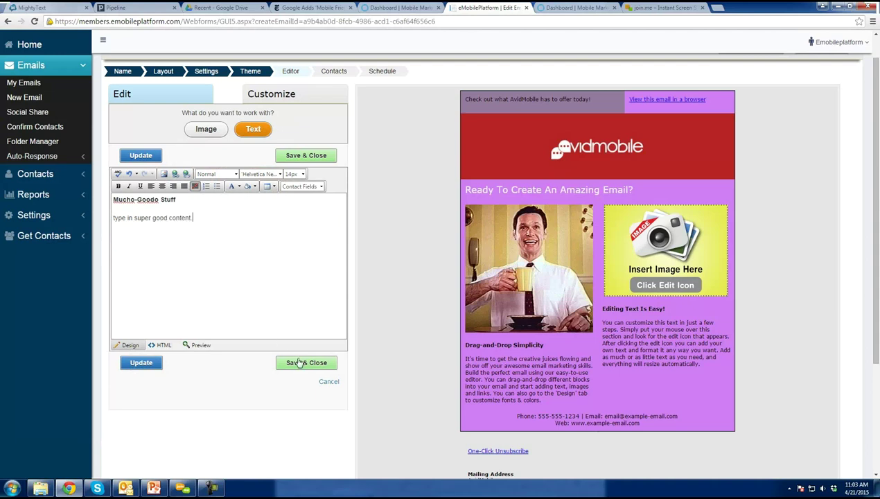
left_click(559, 352)
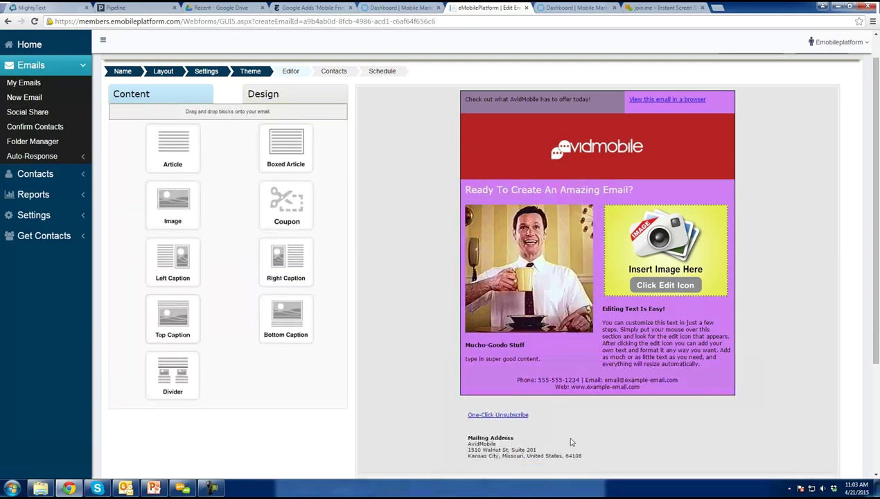
- Proceed from the editor to the contacts stage, select the interest group with 2 contacts as recipients, and continue to scheduling
scroll(570, 438, "down", 1)
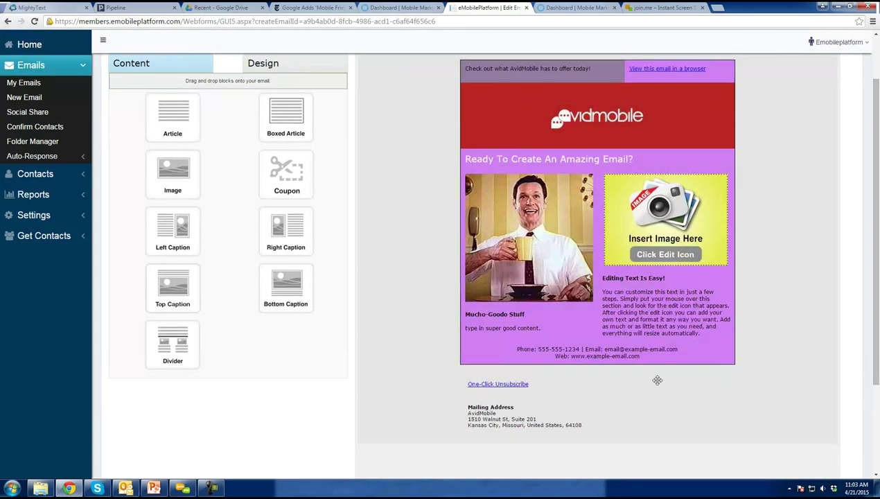
scroll(603, 347, "up", 2)
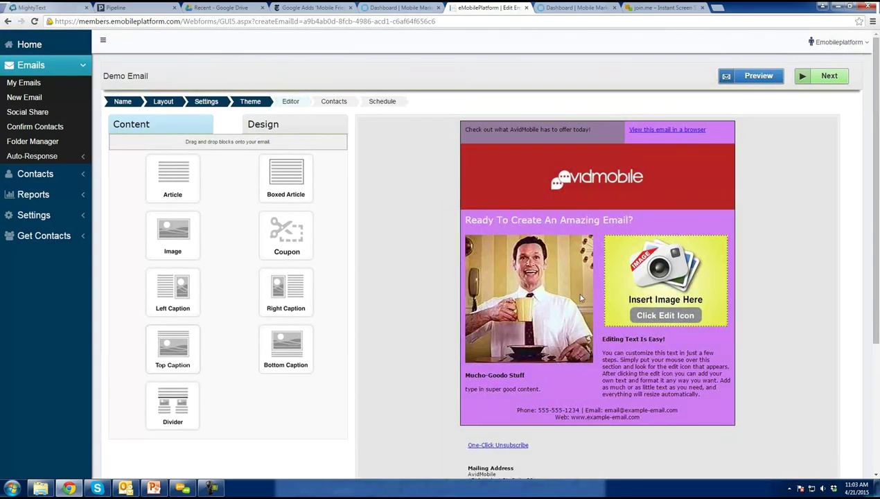
scroll(559, 313, "down", 1)
scroll(559, 313, "down", 3)
scroll(624, 208, "up", 3)
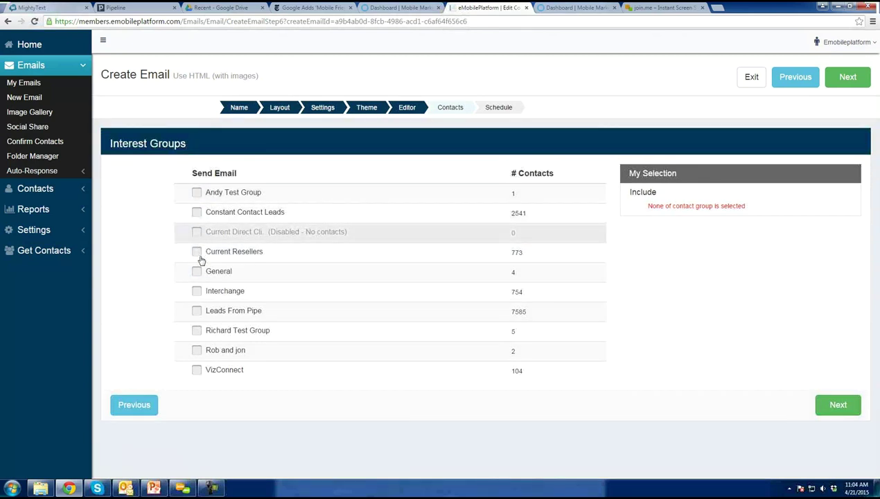
left_click(197, 351)
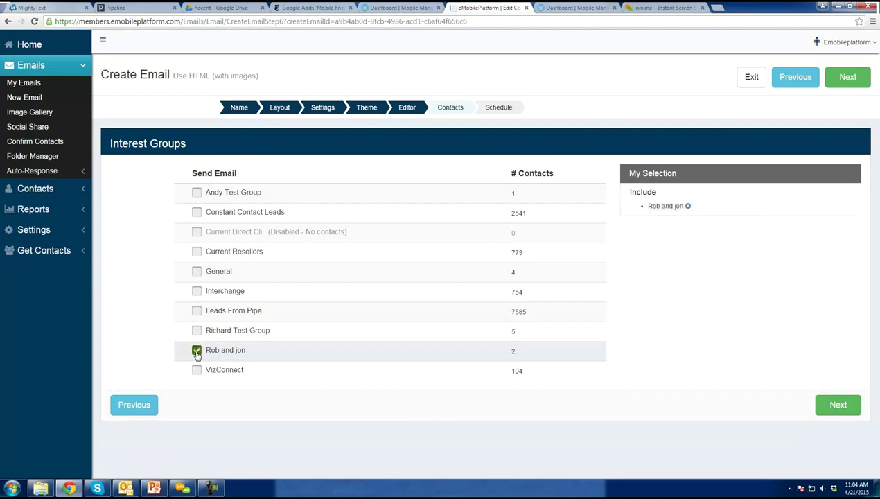
left_click(834, 405)
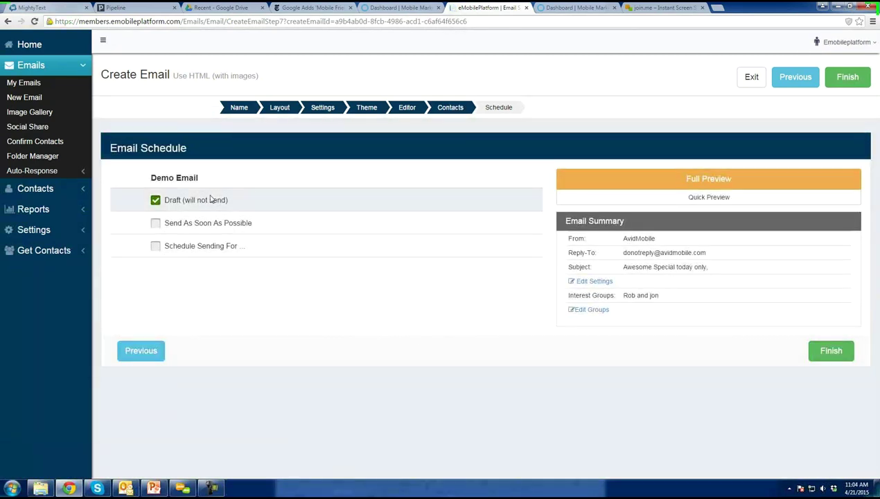
- Schedule Demo Email's sending for 23 Apr 2015 at 12:10 AM ET
left_click(156, 224)
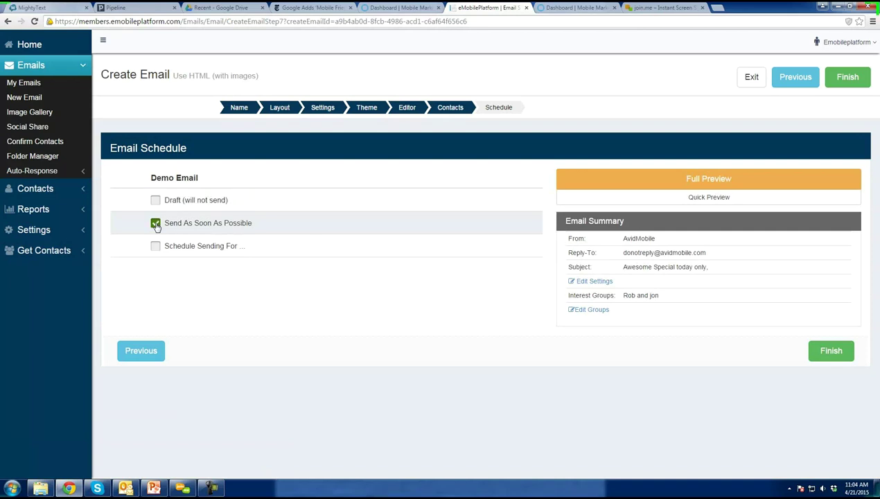
left_click(156, 246)
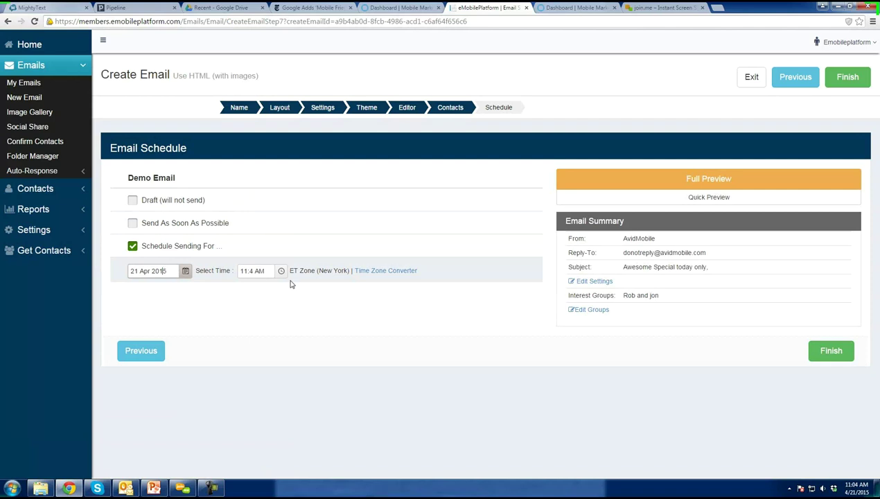
left_click(187, 271)
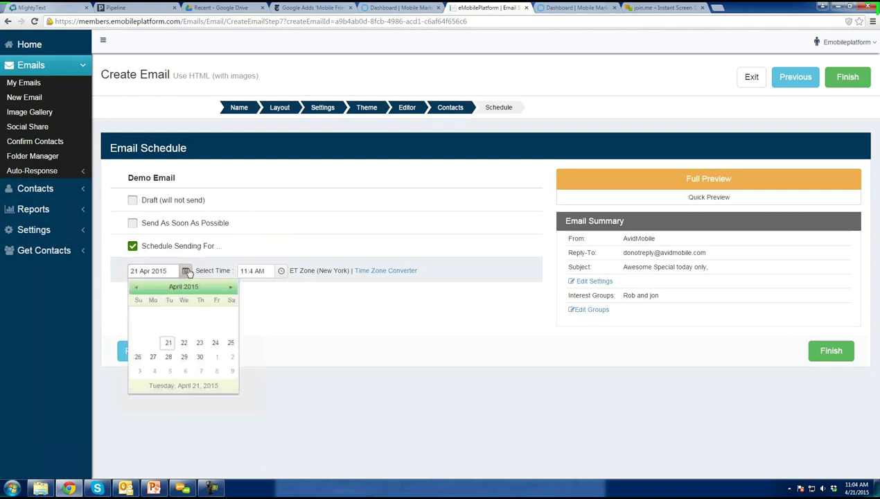
left_click(198, 344)
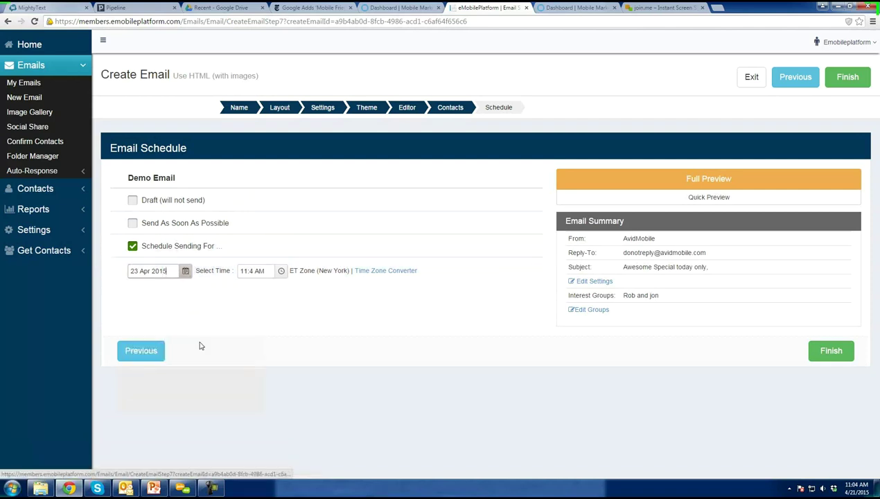
left_click(280, 271)
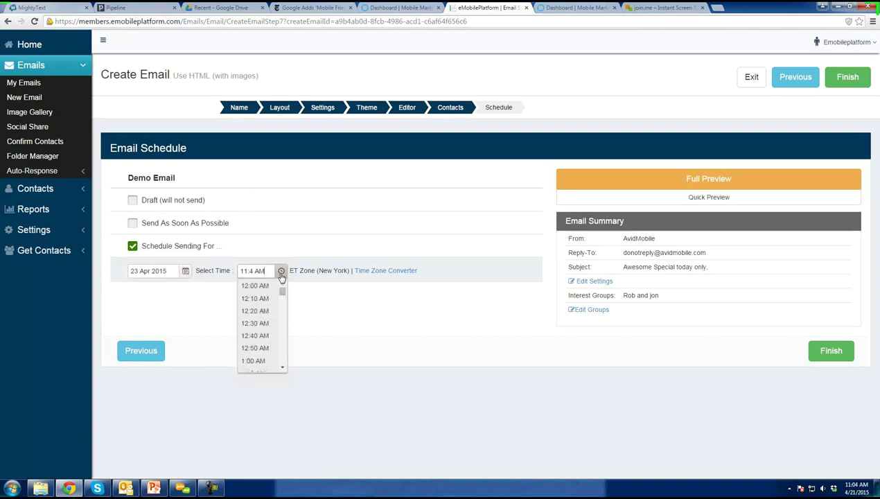
left_click(262, 303)
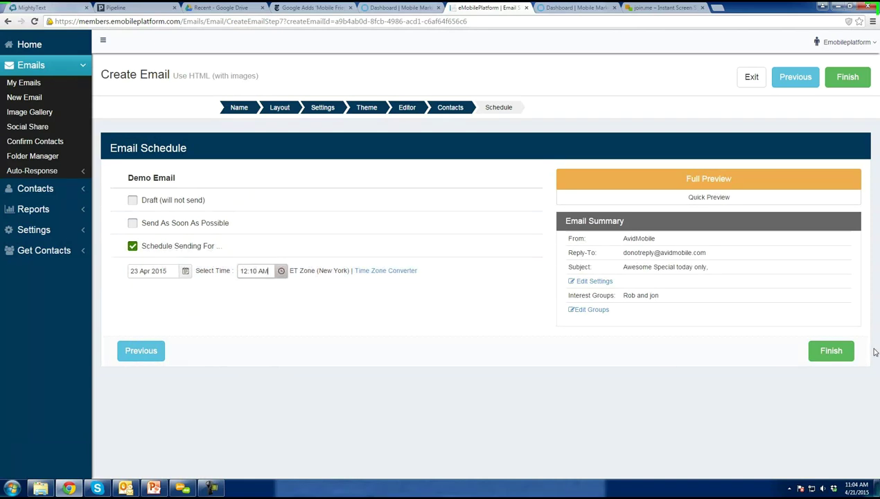
- Set Demo Email's schedule to Draft (will not send) and finish creating the email
left_click(132, 200)
left_click(842, 359)
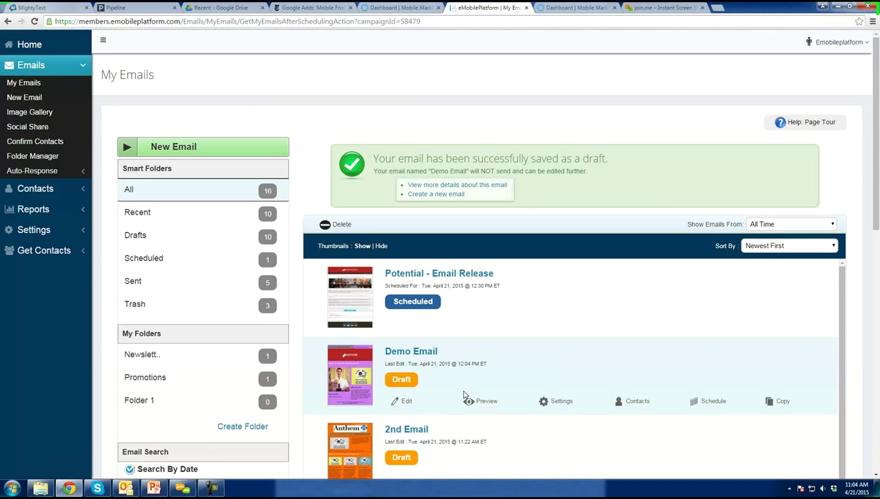
scroll(463, 394, "down", 1)
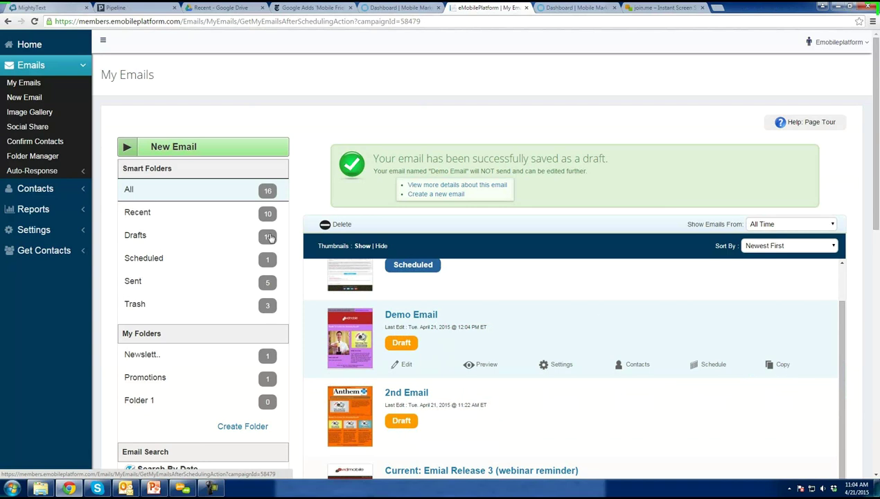
- Open the My Emails list, view Demo Email's enlarged thumbnail image and close it again
left_click(30, 84)
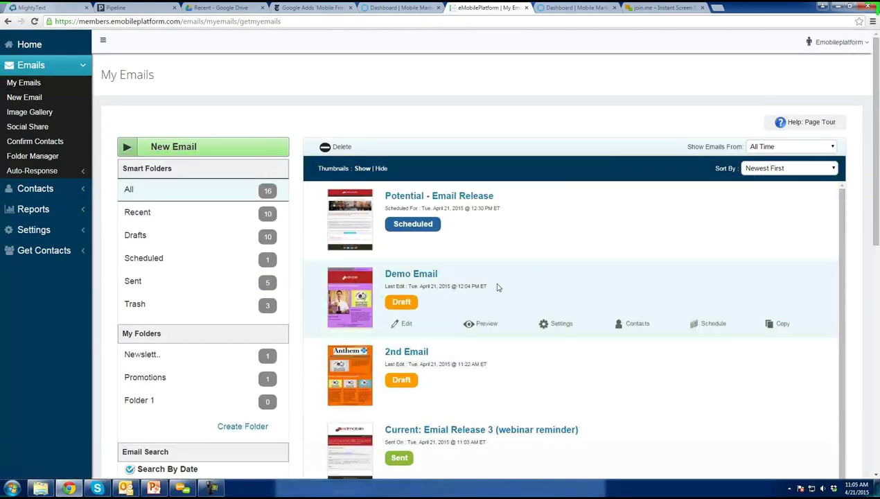
scroll(473, 323, "down", 1)
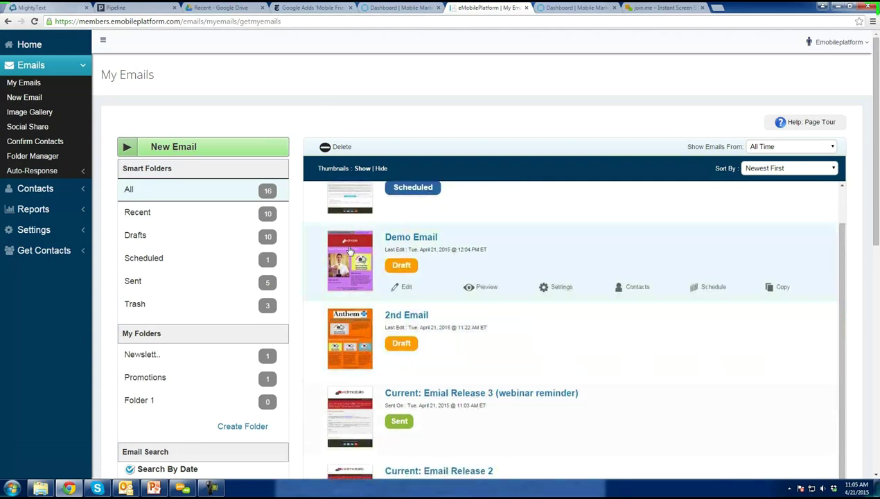
mouse_move(350, 251)
left_mouse_down()
mouse_move(311, 294)
mouse_move(222, 338)
mouse_move(362, 255)
left_mouse_up()
left_click(362, 254)
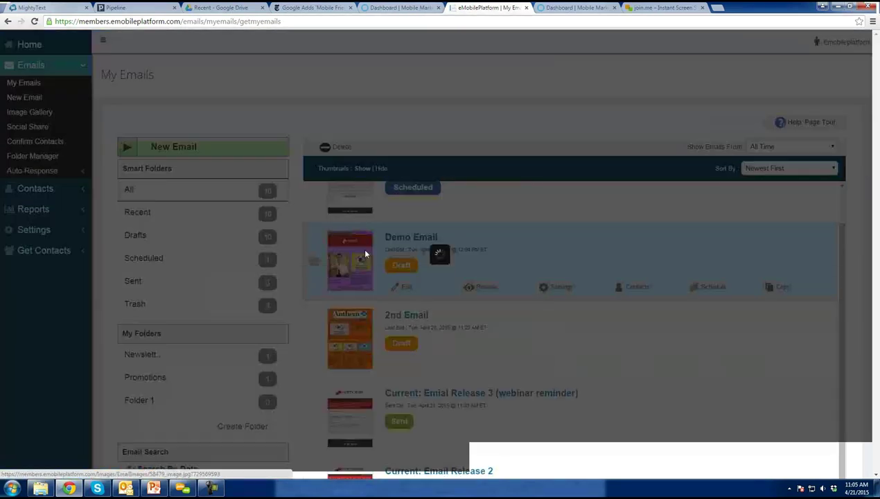
left_click(534, 131)
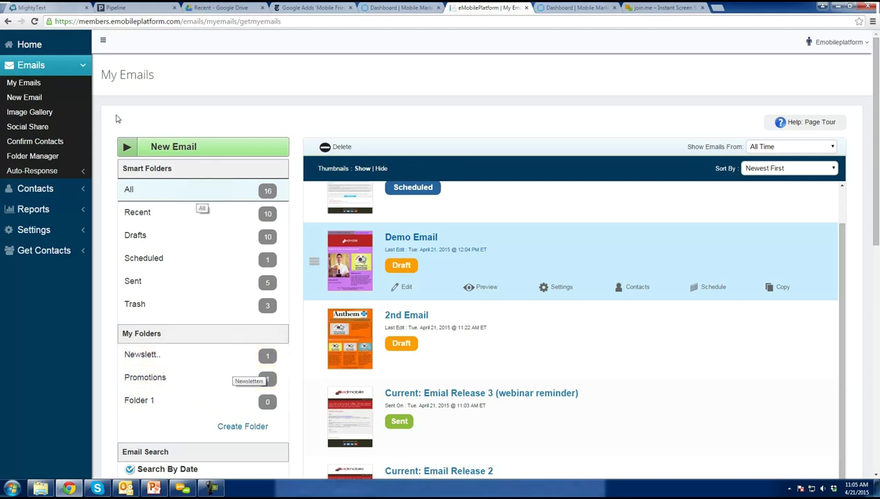
- Open the Image Gallery and try to upload big deal.JPG from the "images for mobile site" folder
left_click(36, 112)
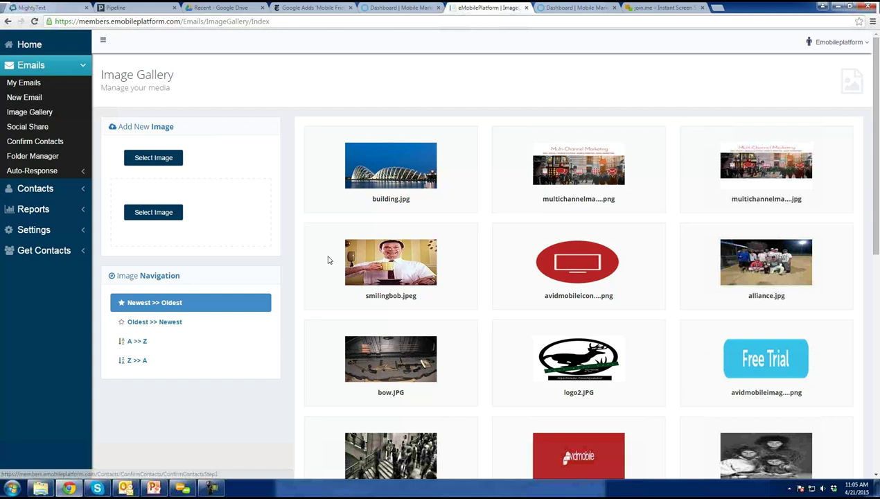
mouse_move(330, 267)
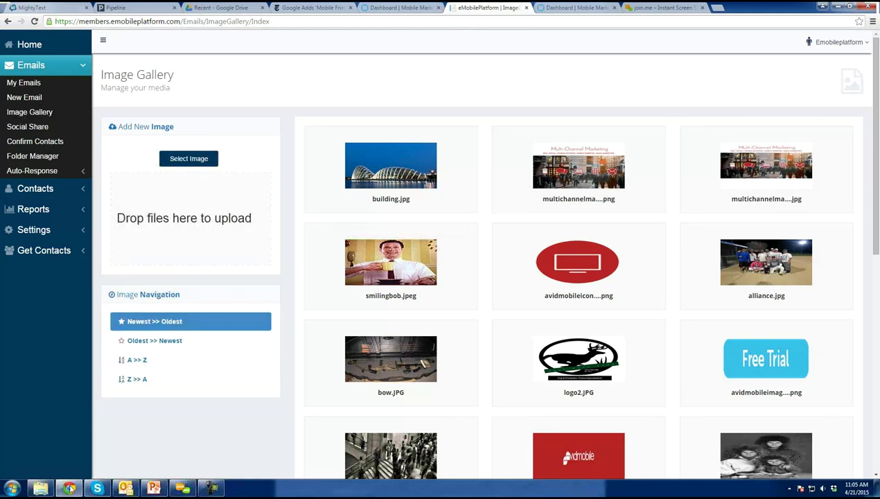
mouse_move(41, 491)
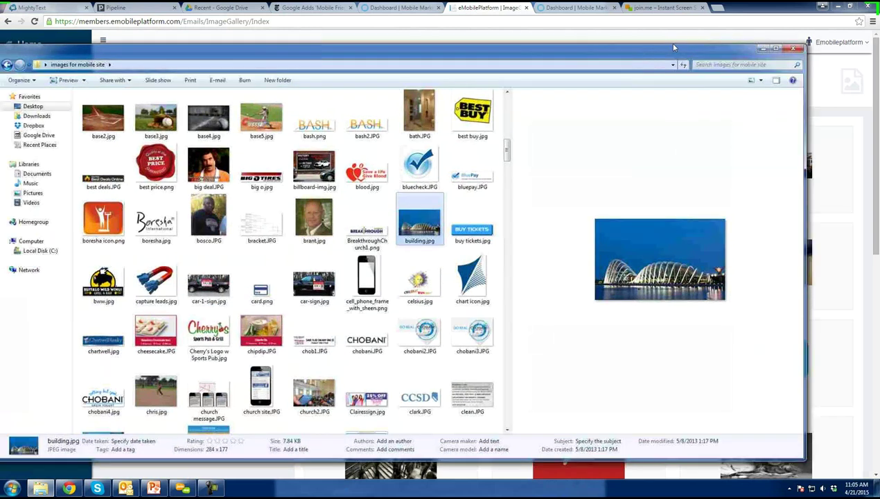
left_click_drag(667, 43, 674, 47)
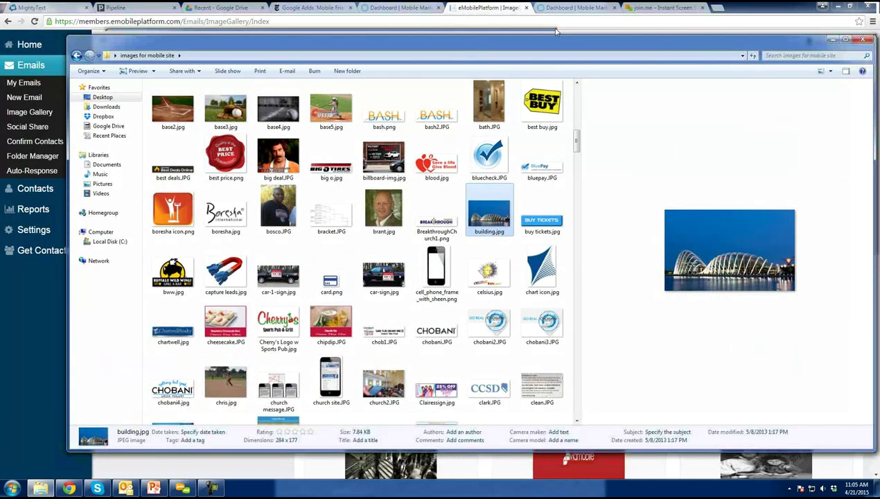
left_click_drag(406, 45, 445, 40)
left_click_drag(609, 30, 773, 22)
left_click(480, 142)
left_click_drag(447, 158, 177, 223)
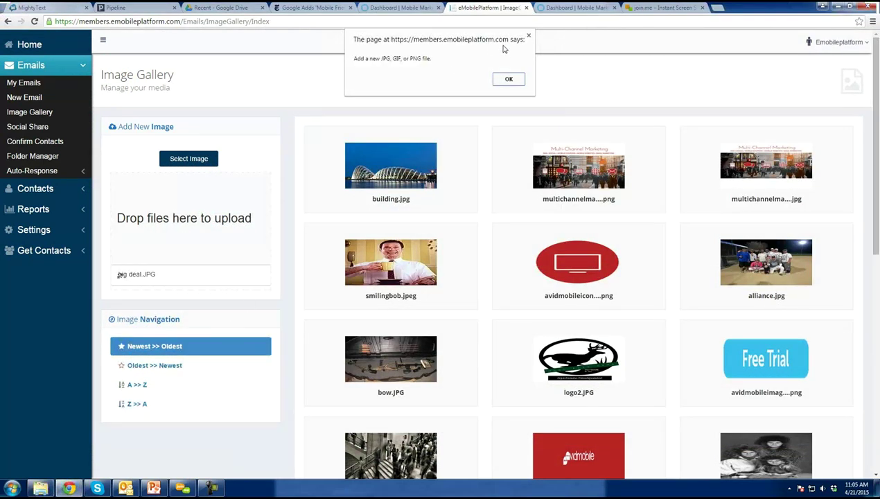
left_click(508, 80)
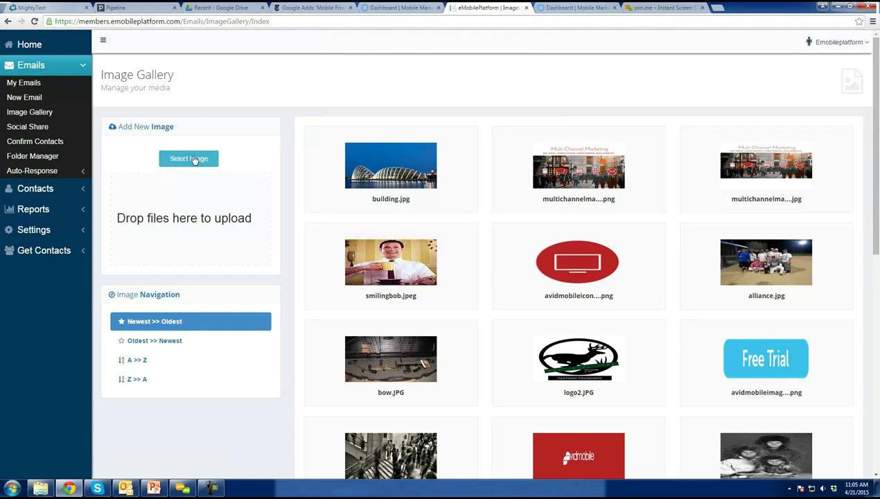
left_click(194, 159)
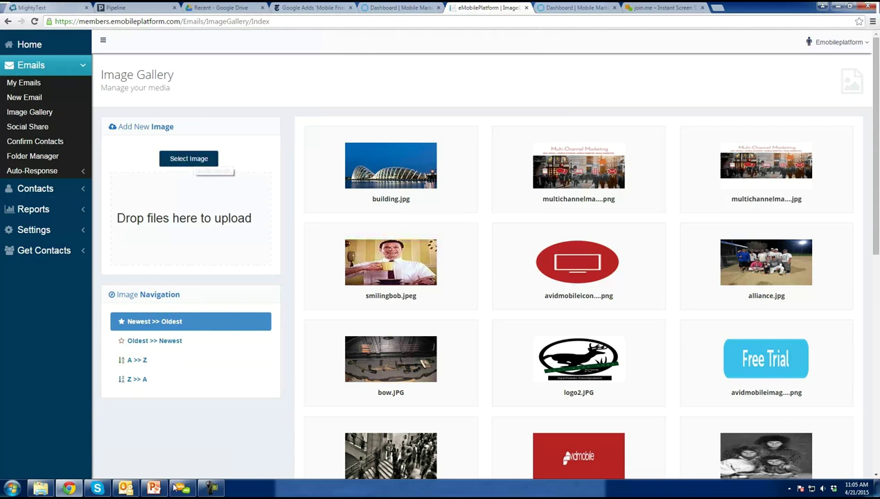
mouse_move(156, 489)
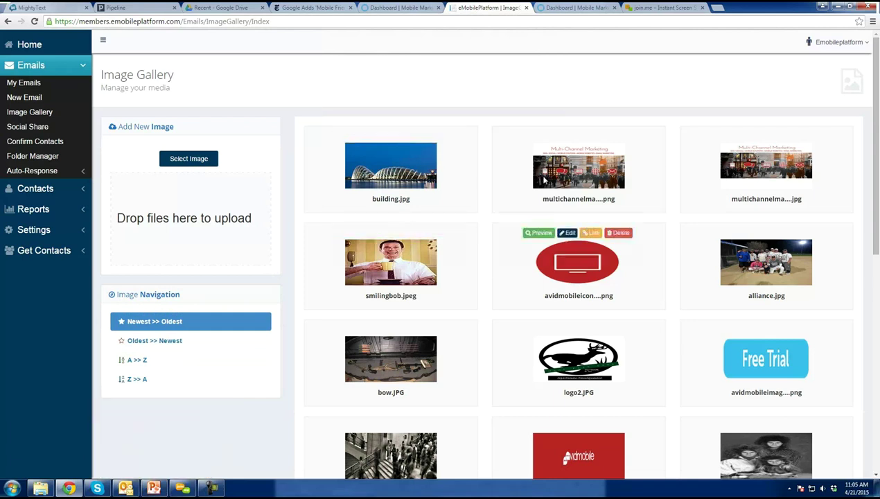
- Open the Social Share manager and view the permanent link of "Current: Emial Release 3 (webinar reminder)" in a new tab
left_click(28, 128)
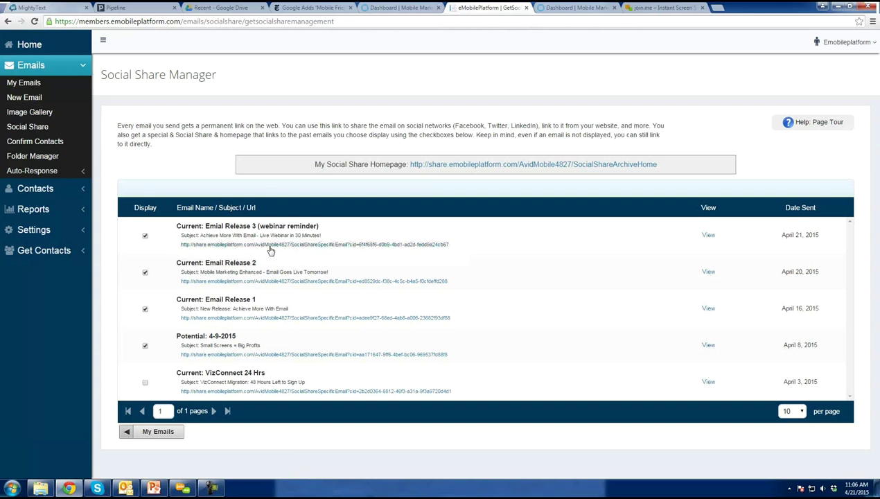
right_click(309, 246)
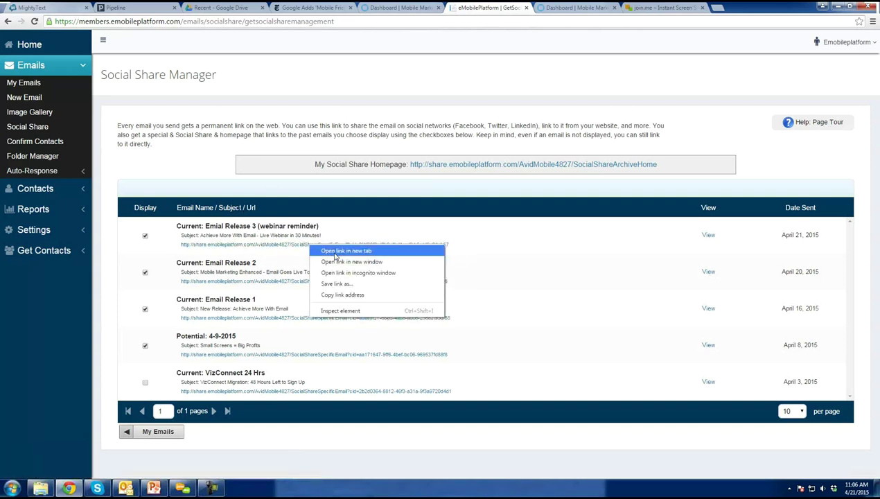
left_click(345, 251)
left_click(575, 8)
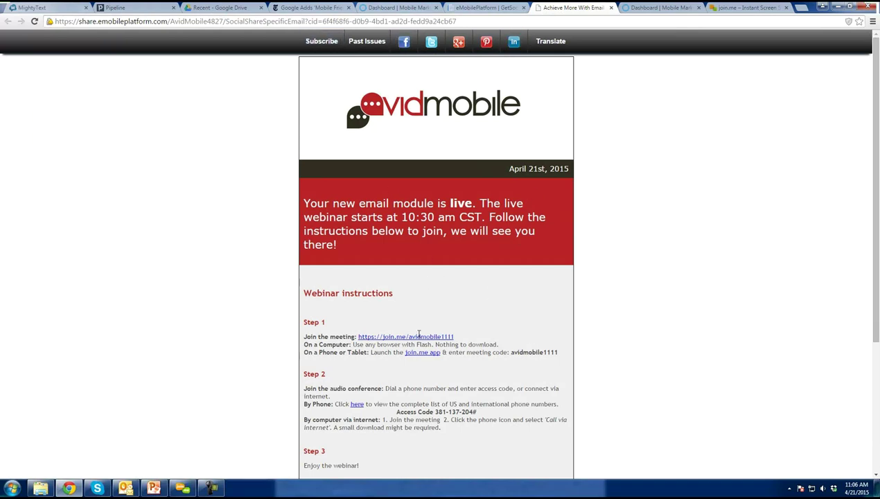
- Open the mailing list signup form from the shared email, view its Email field and return to the shared email
left_click(320, 41)
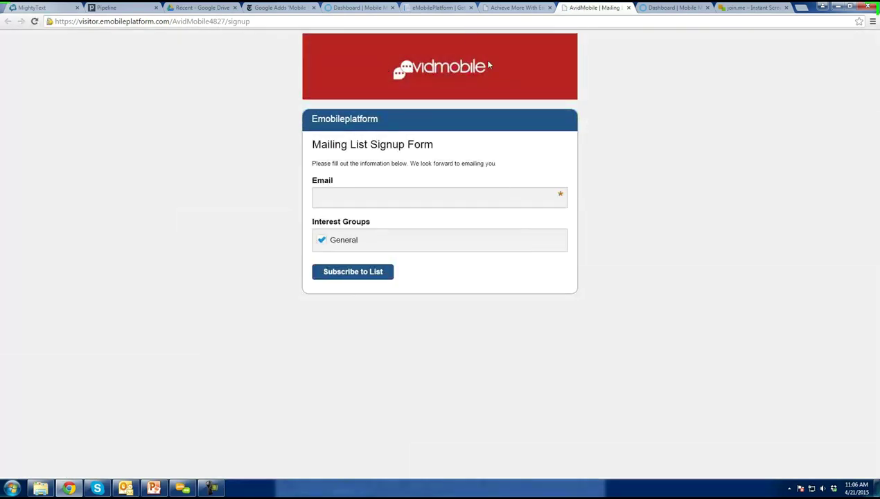
left_click(352, 198)
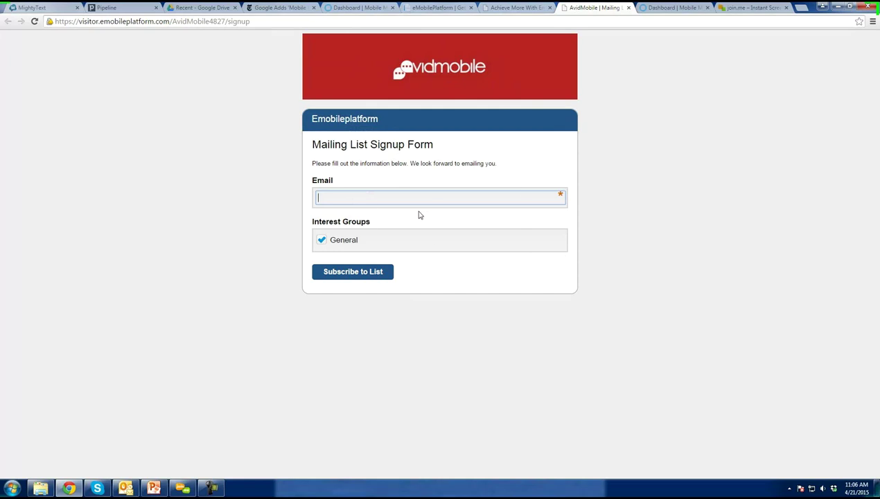
left_click(524, 8)
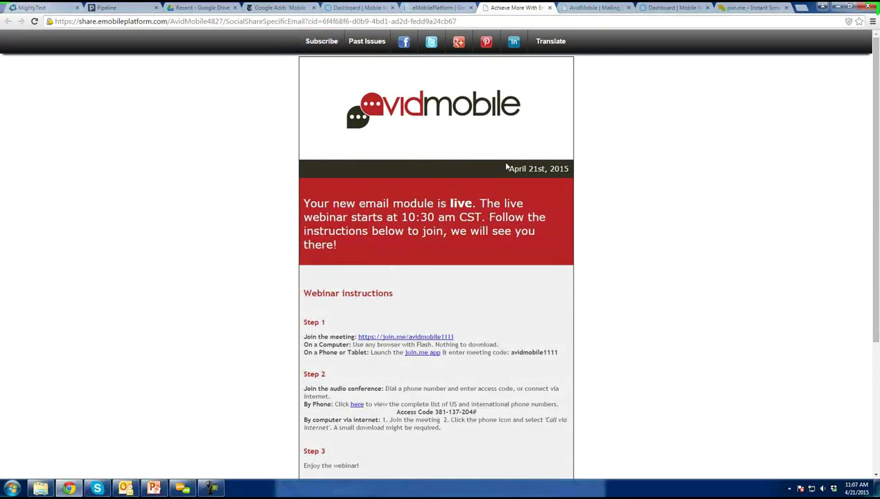
- Copy the Social Share homepage link from the Social Share Manager and view that homepage's list of past emails in a new tab
left_click(448, 10)
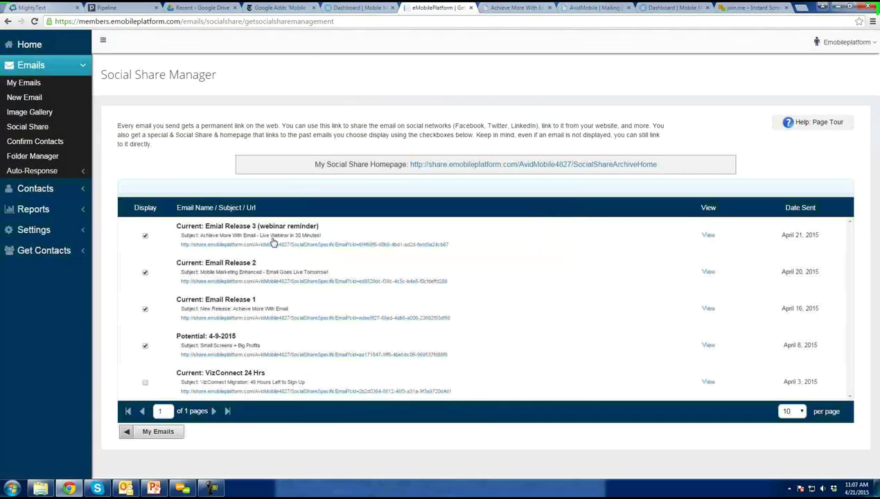
right_click(547, 167)
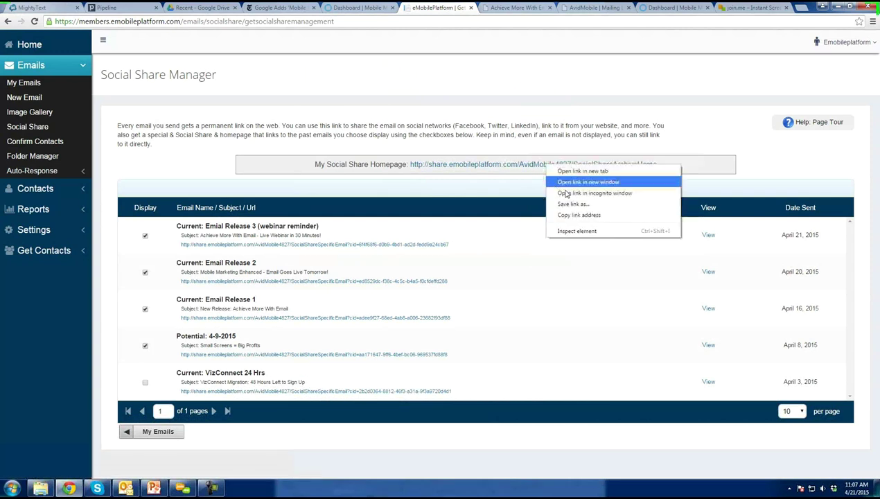
left_click(574, 215)
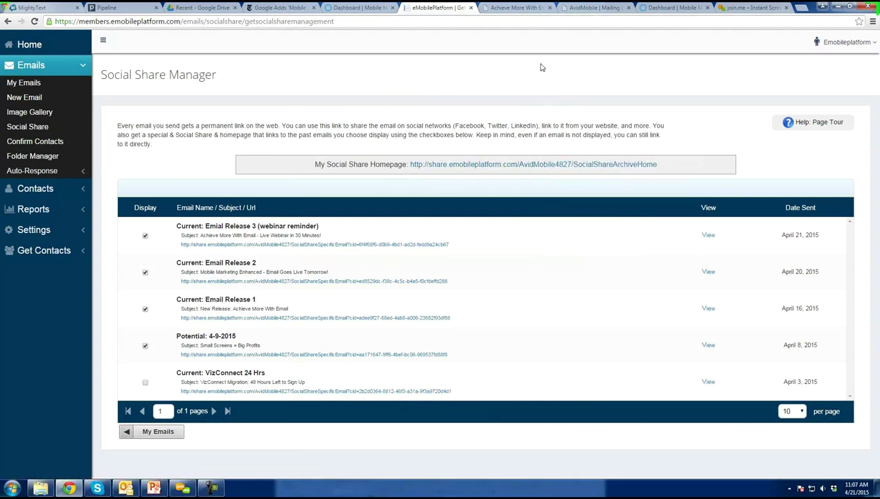
right_click(601, 171)
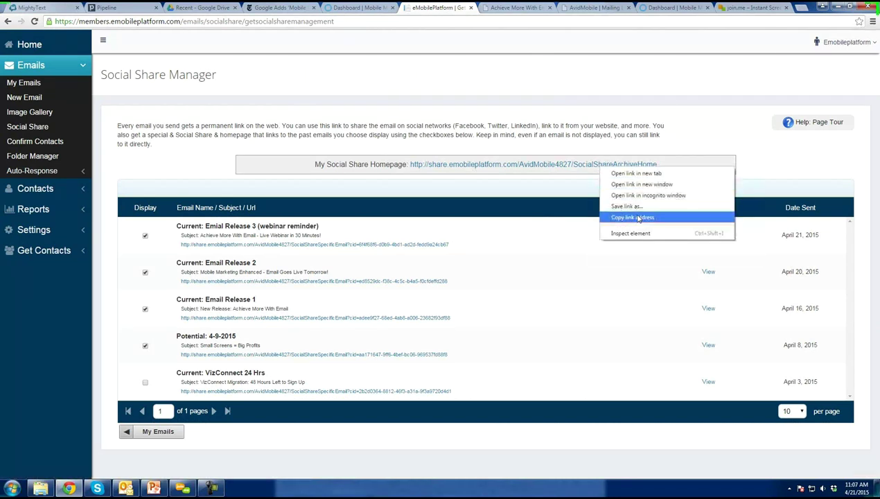
left_click(640, 175)
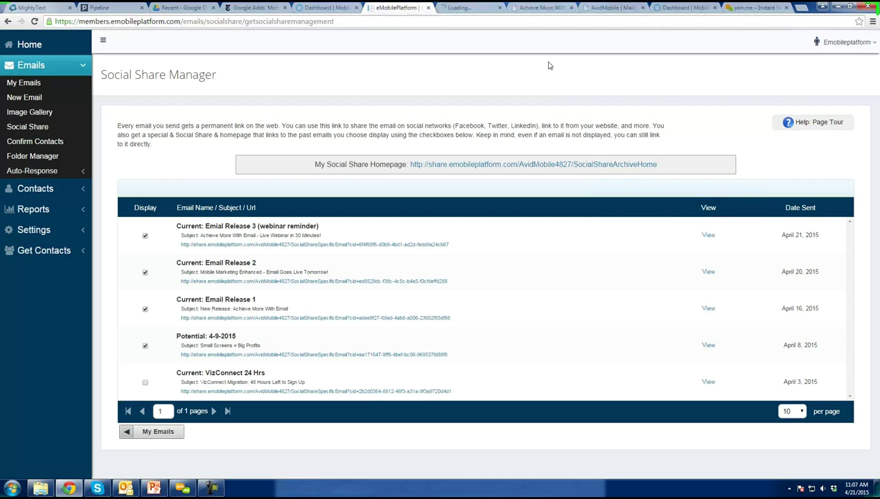
left_click(470, 7)
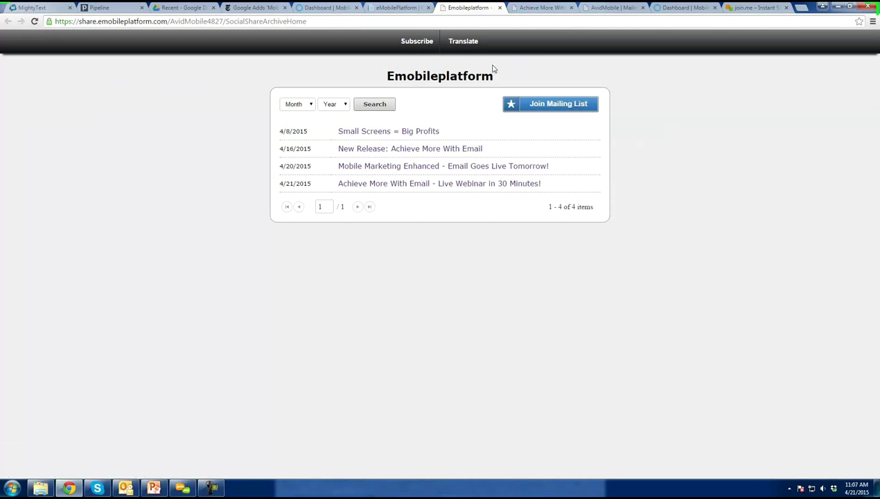
left_click_drag(386, 77, 481, 76)
left_click(488, 274)
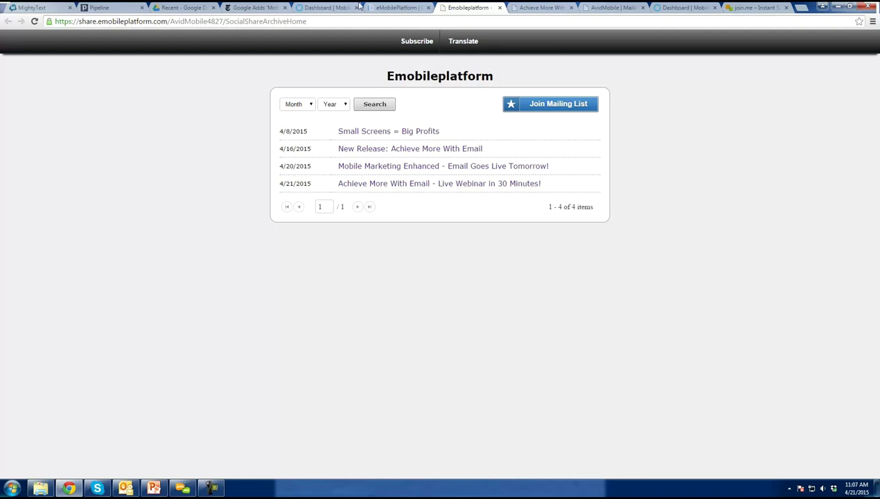
- Return to the Social Share Manager and open the Confirm Contacts page
left_click(400, 8)
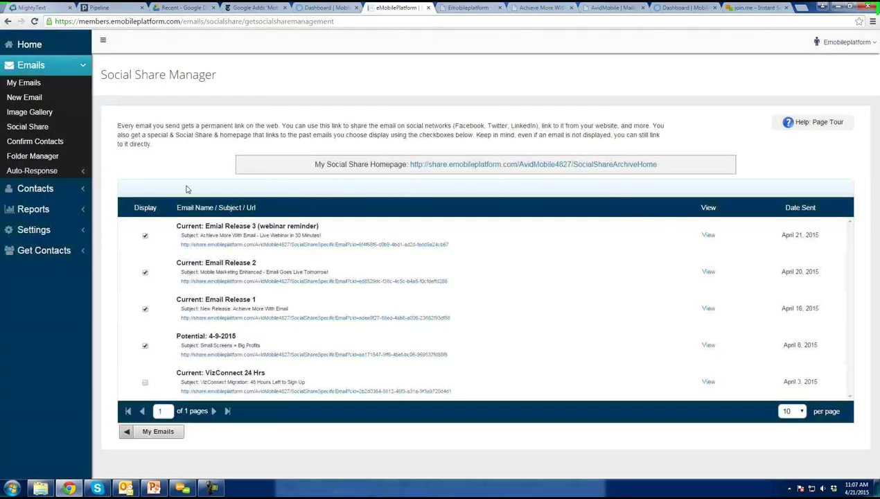
left_click(28, 126)
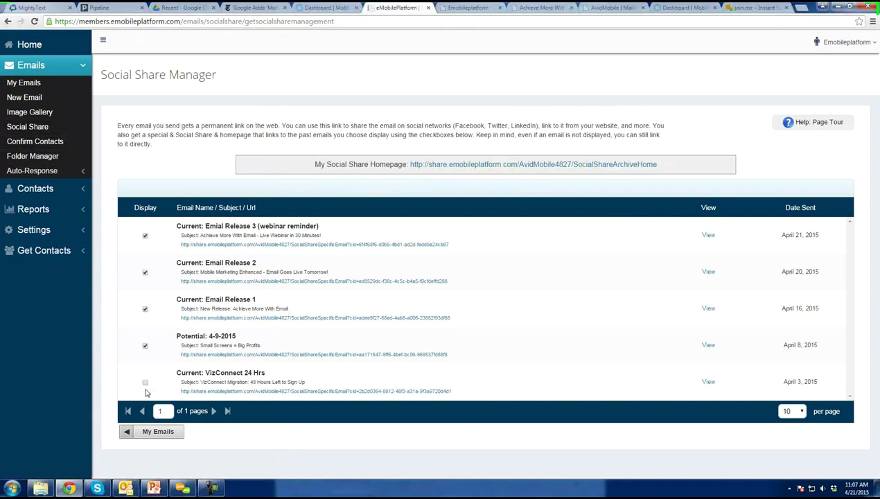
left_click(33, 145)
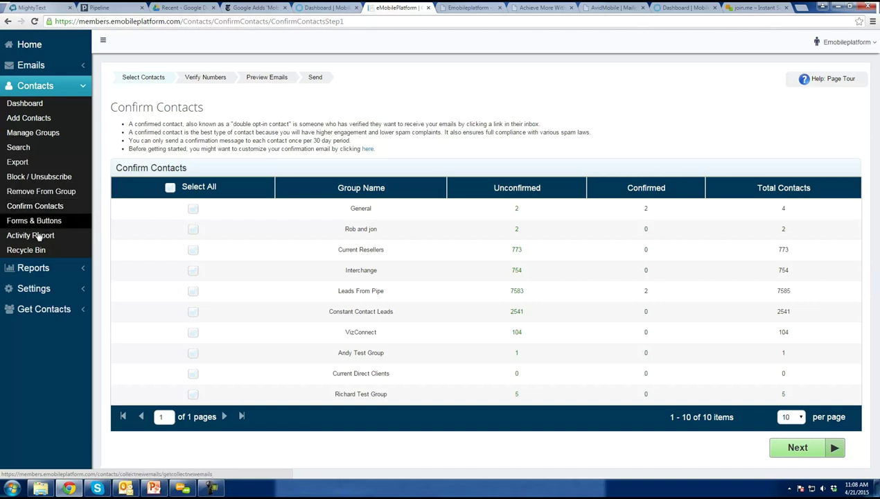
- Open the Confirmation auto-response email and review its heading and message content
left_click(31, 65)
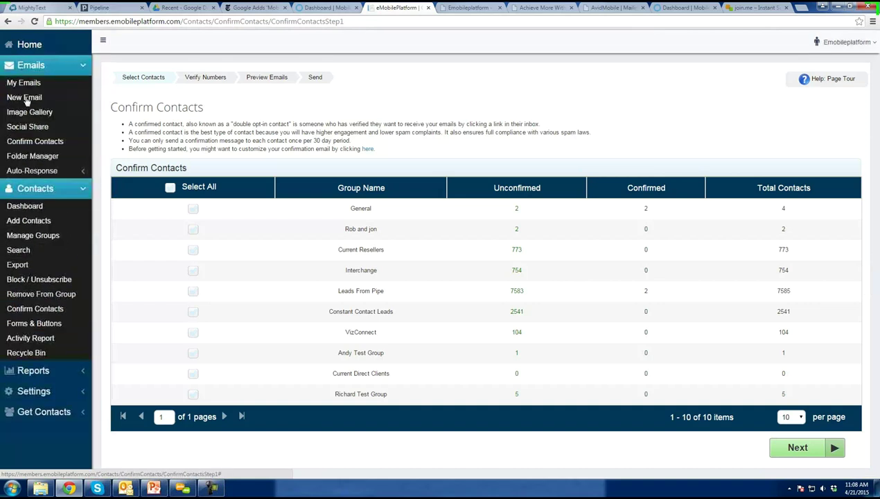
left_click(33, 171)
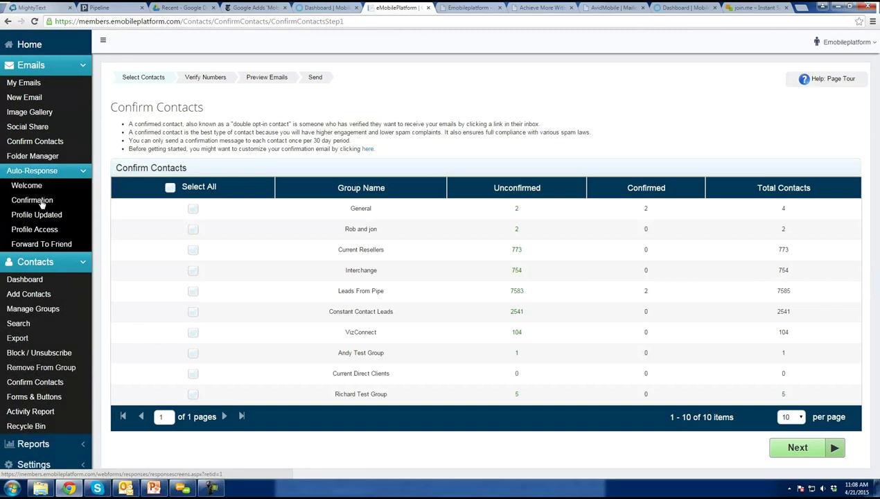
left_click(41, 202)
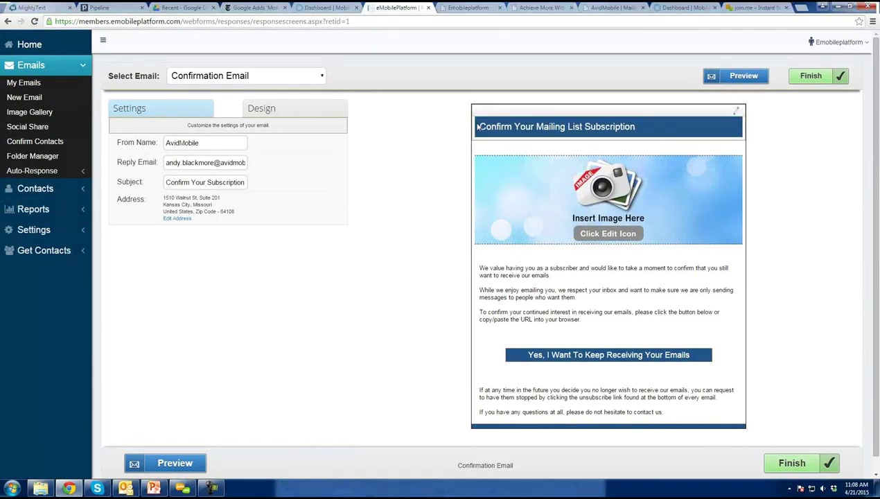
left_click_drag(483, 126, 625, 127)
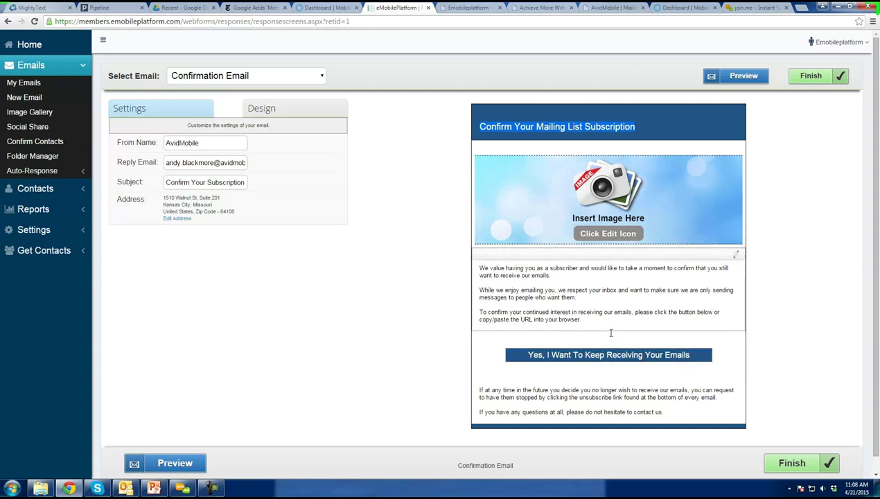
left_click(434, 259)
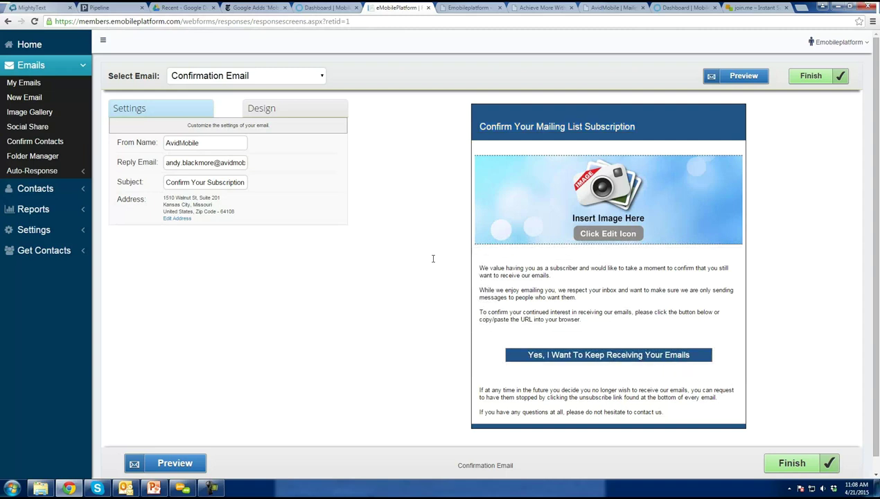
left_click(40, 158)
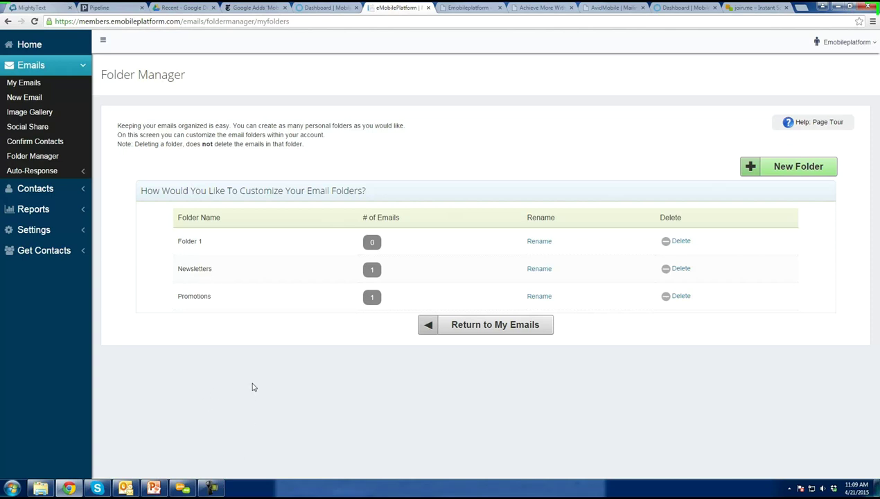
left_click(34, 170)
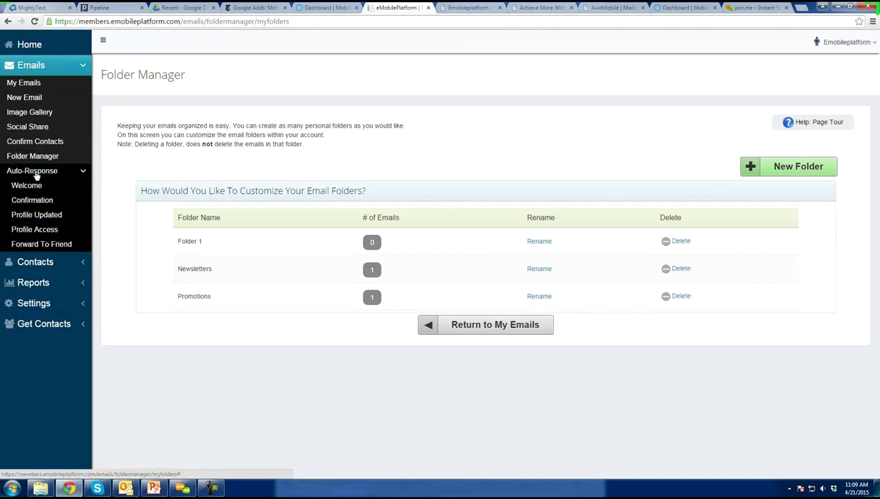
- Revisit the Social Share homepage, the shared webinar email and the mailing list signup form in their open browser tabs
left_click(480, 10)
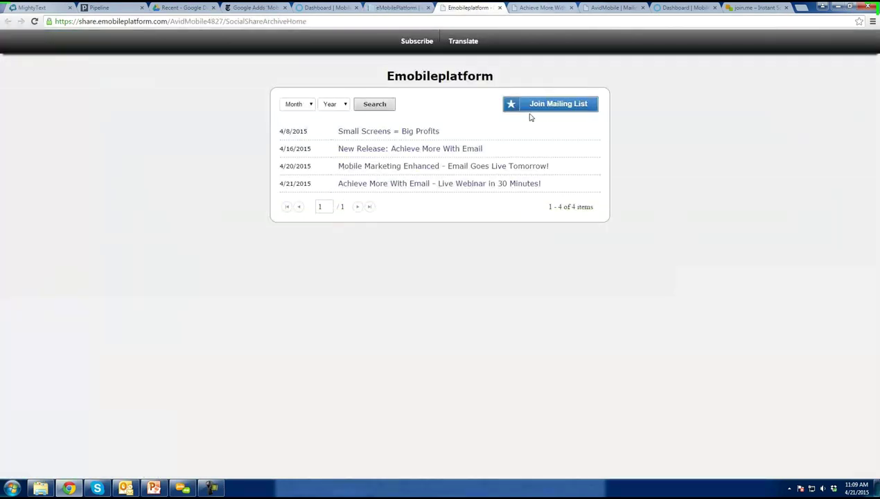
left_click(538, 8)
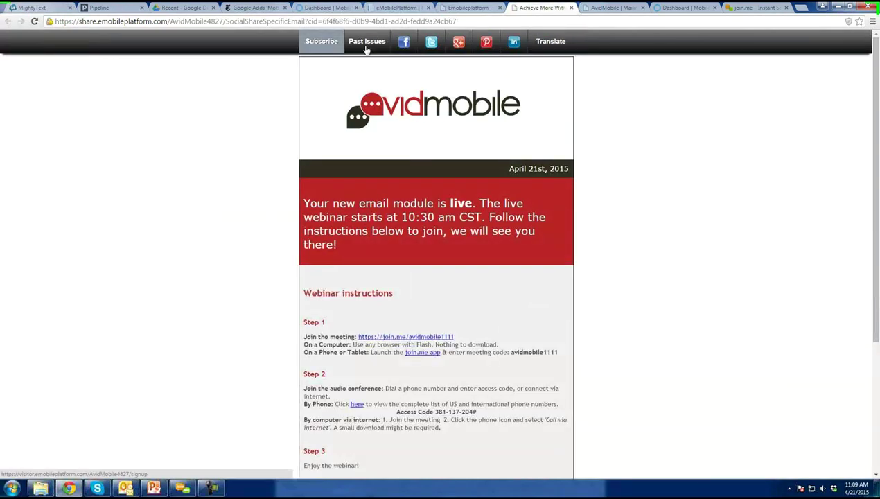
left_click(611, 8)
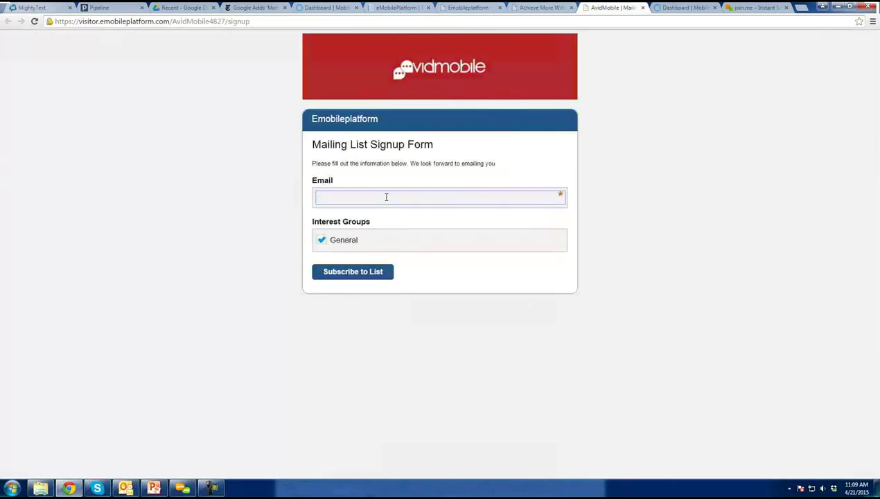
left_click(309, 232)
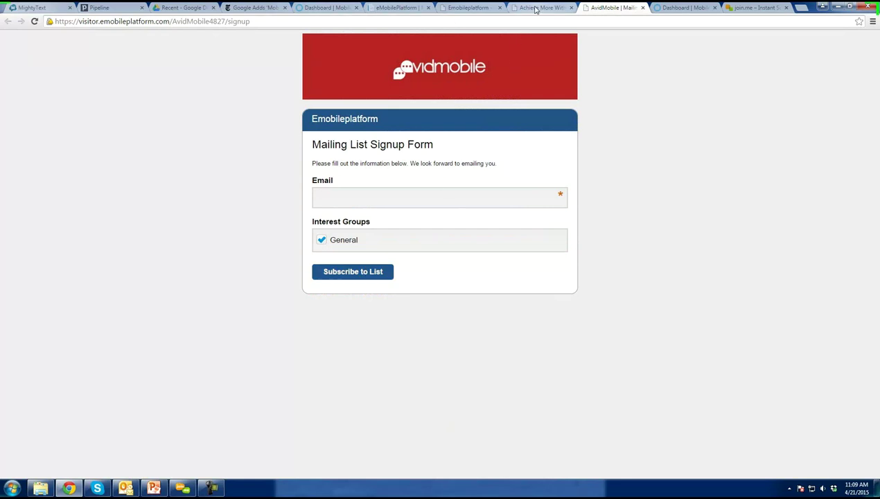
- Replace the Sign Up Welcome Email's default banner with the red AvidMobile header image and save the change
left_click(398, 7)
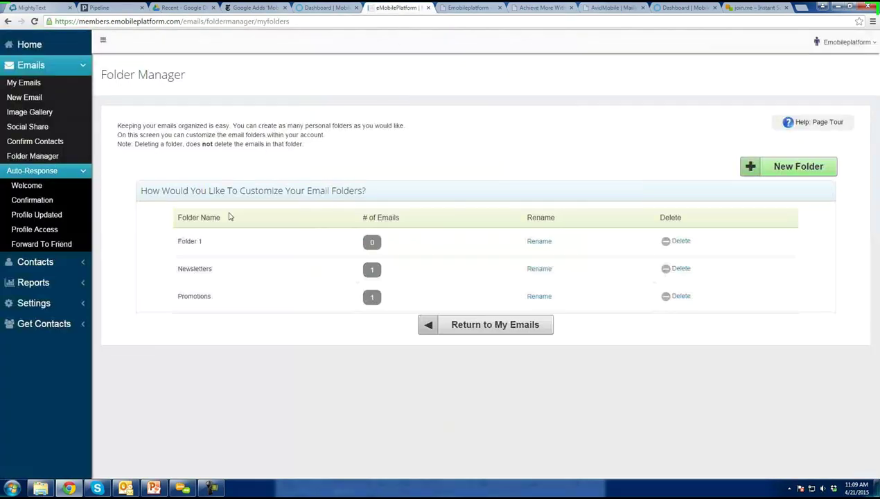
left_click(32, 187)
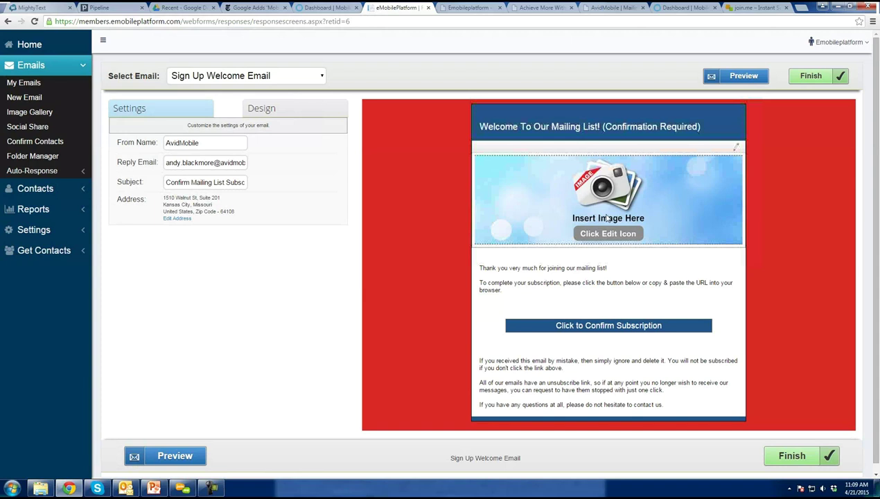
left_click(738, 150)
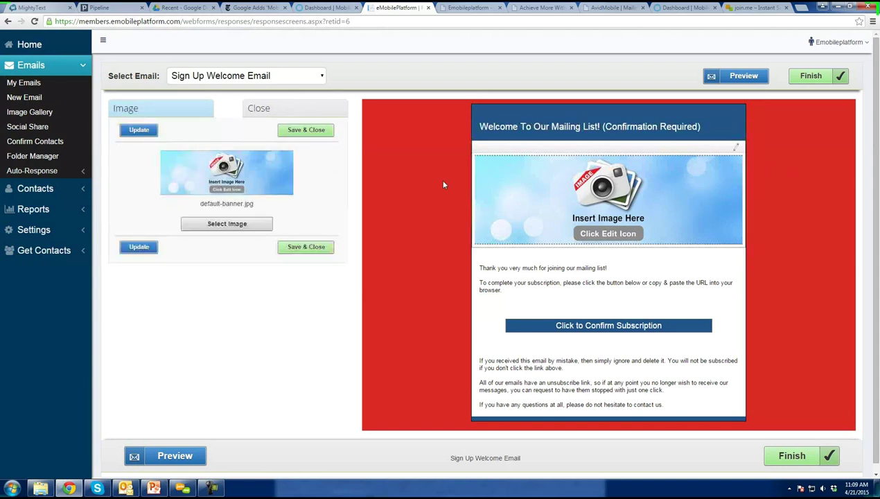
left_click(235, 230)
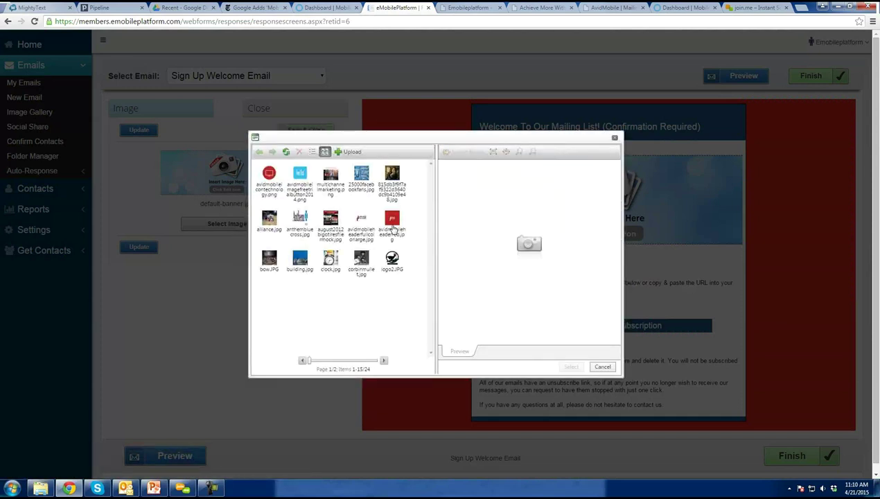
left_click(392, 231)
left_click(568, 367)
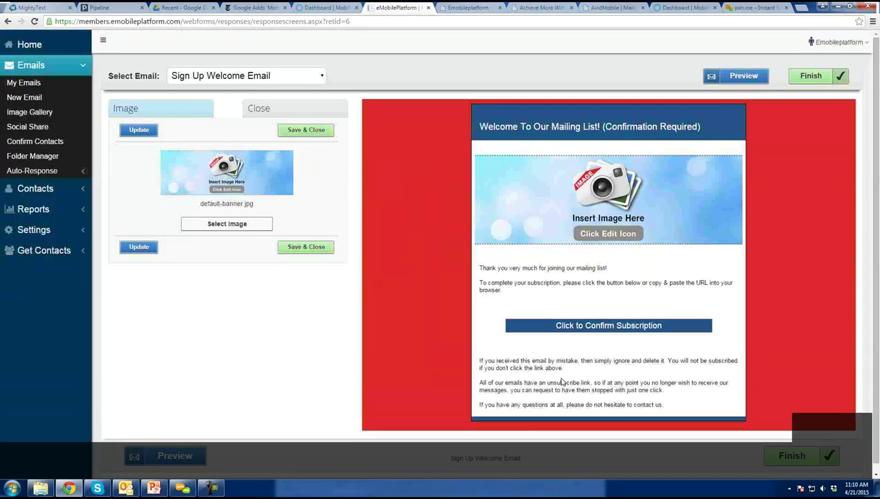
left_click(305, 226)
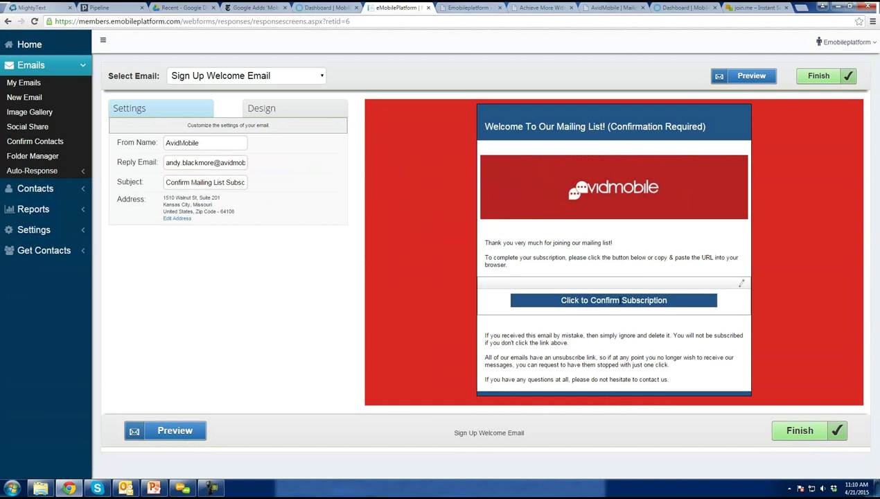
- Check the mailing list signup form again, followed by the shared email and the Social Share homepage
left_click(34, 172)
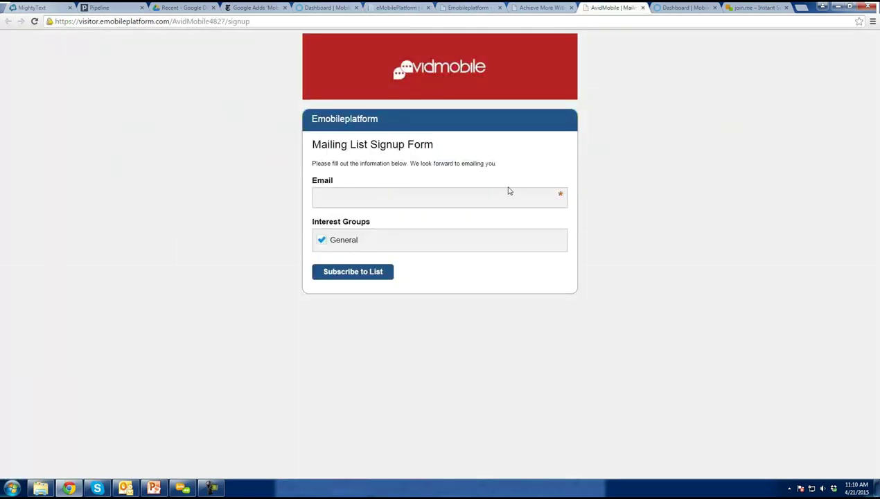
left_click(538, 8)
left_click(473, 8)
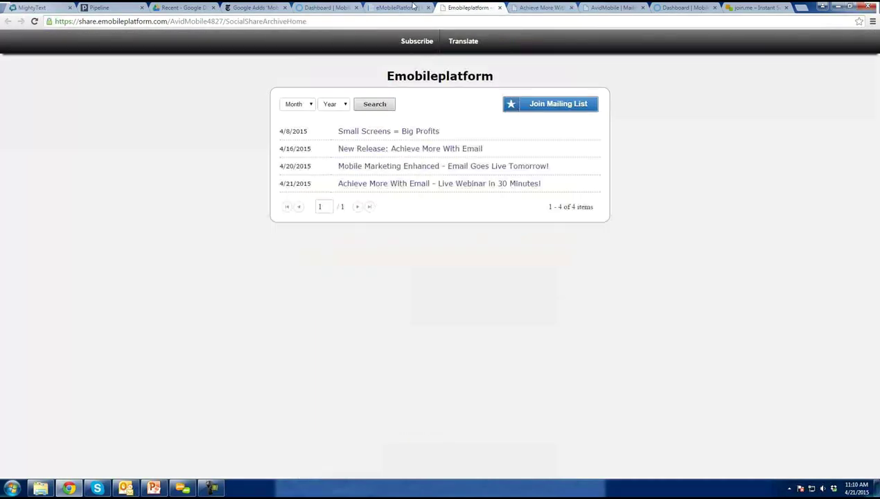
- Return to the email platform and view the Confirmation and Profile Updated auto-response emails
left_click(399, 8)
left_click(40, 201)
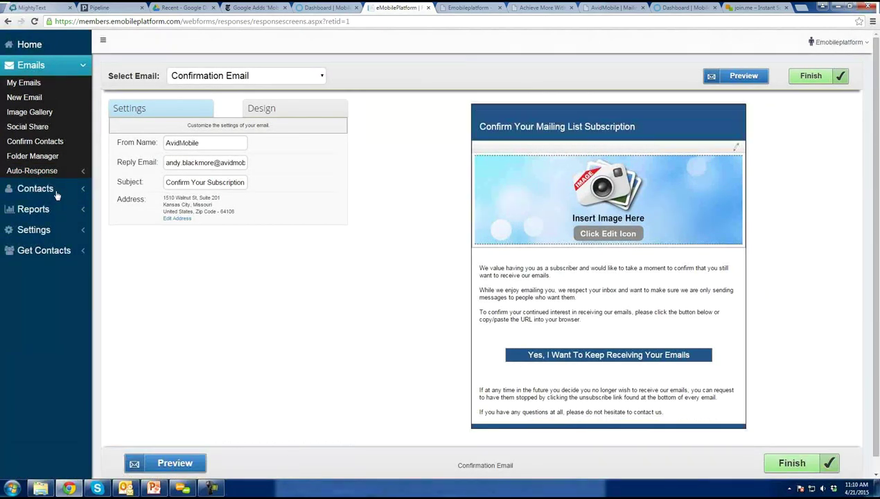
left_click(46, 171)
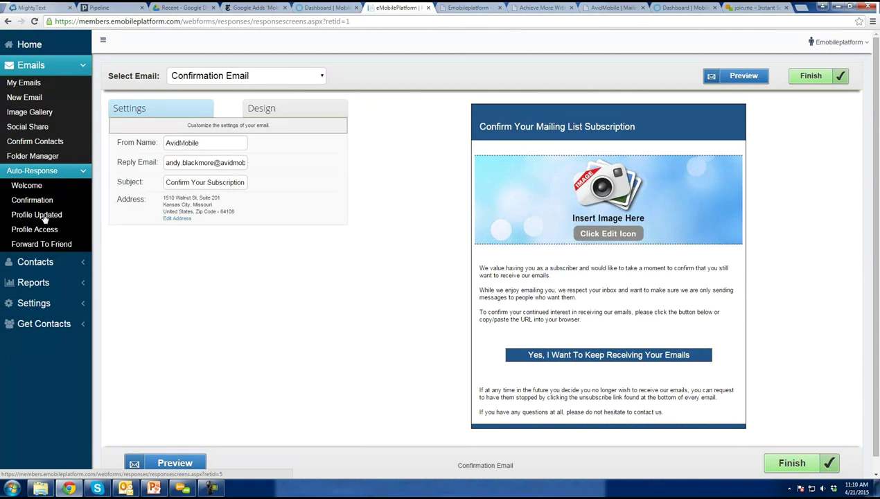
left_click(43, 216)
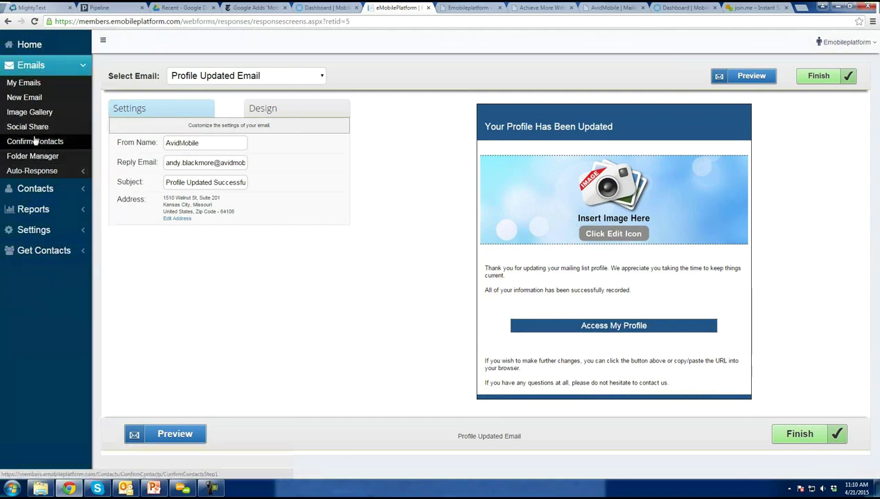
- Open the Forward To Friend auto-response email
left_click(42, 173)
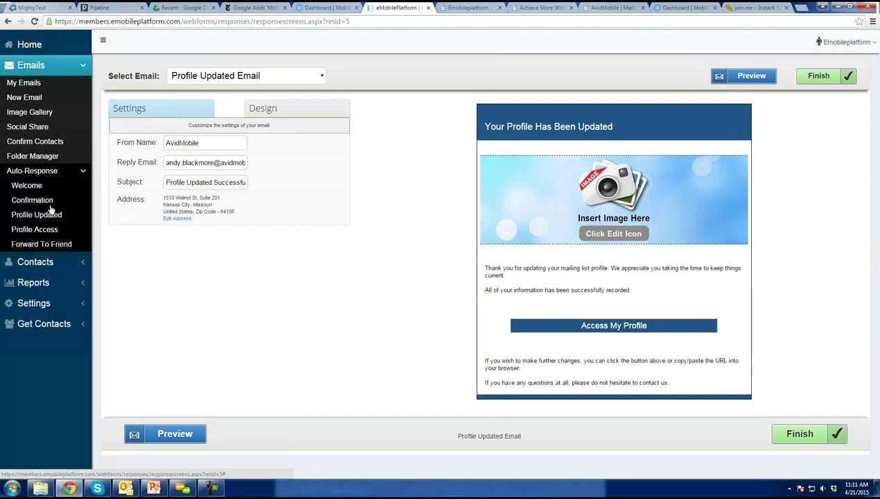
left_click(57, 246)
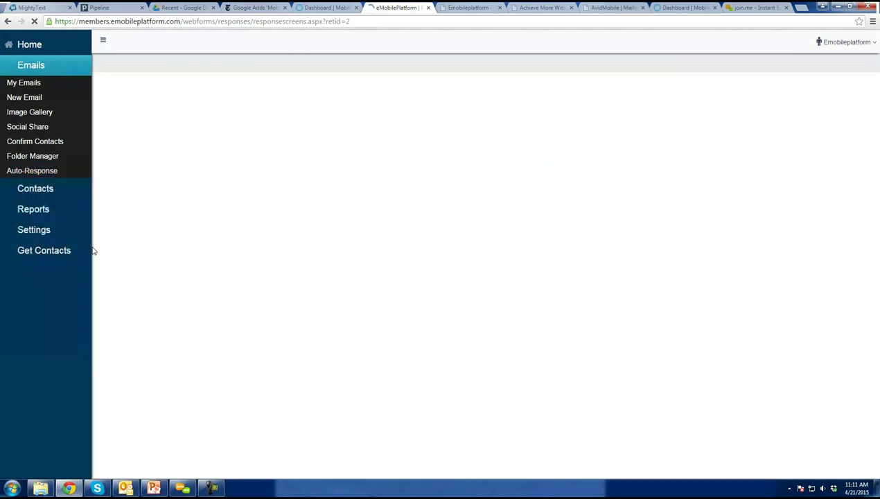
- Revisit the mailing list signup form and the full shared webinar email, and return to the email platform
left_click(610, 8)
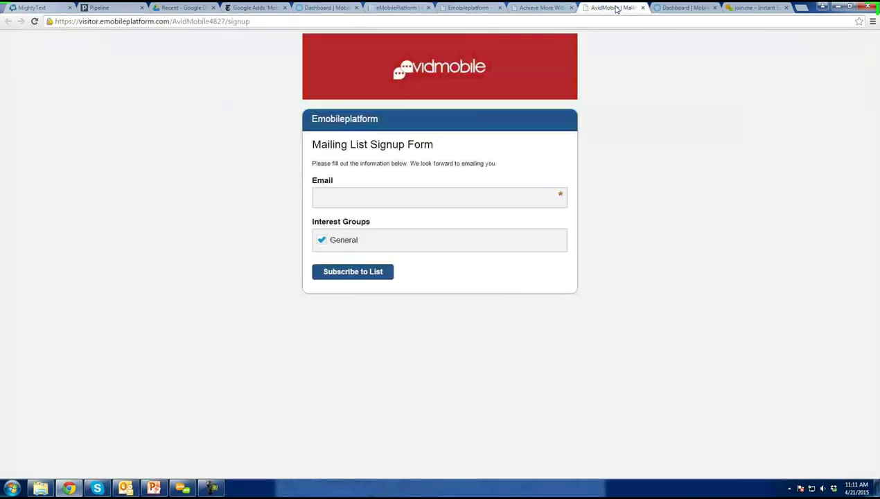
left_click(538, 9)
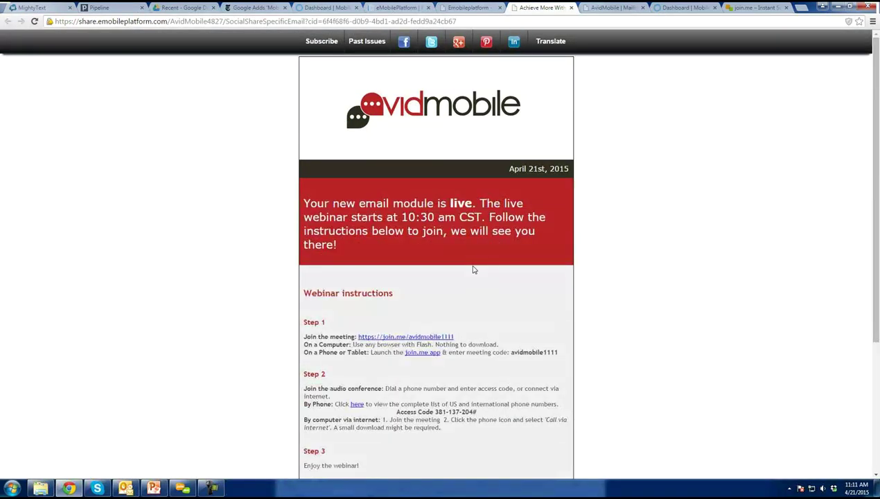
scroll(473, 264, "down", 5)
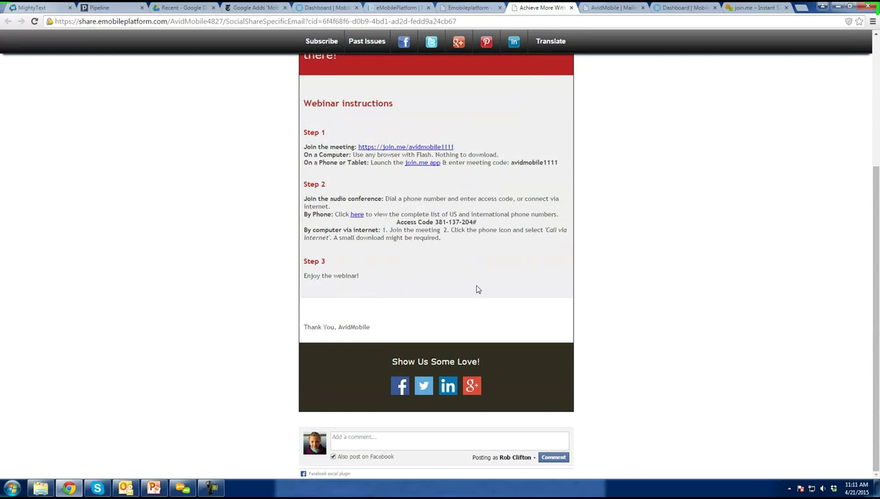
scroll(474, 289, "up", 2)
scroll(485, 208, "up", 1)
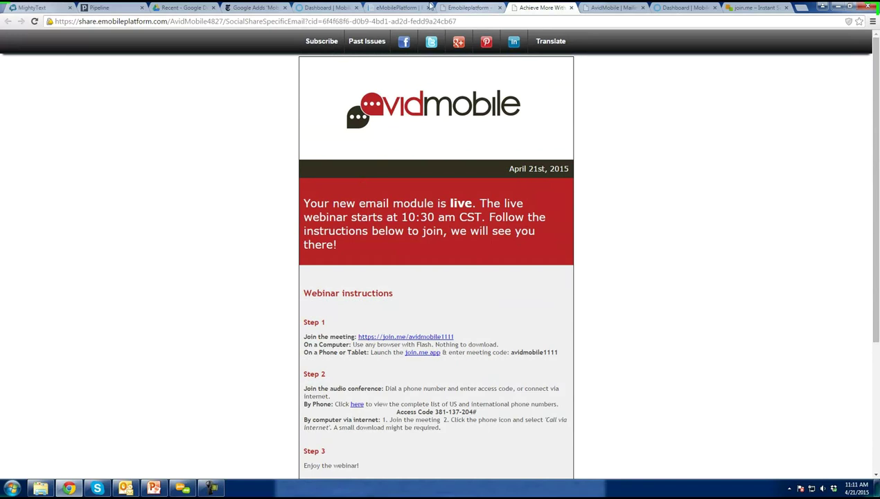
left_click(336, 7)
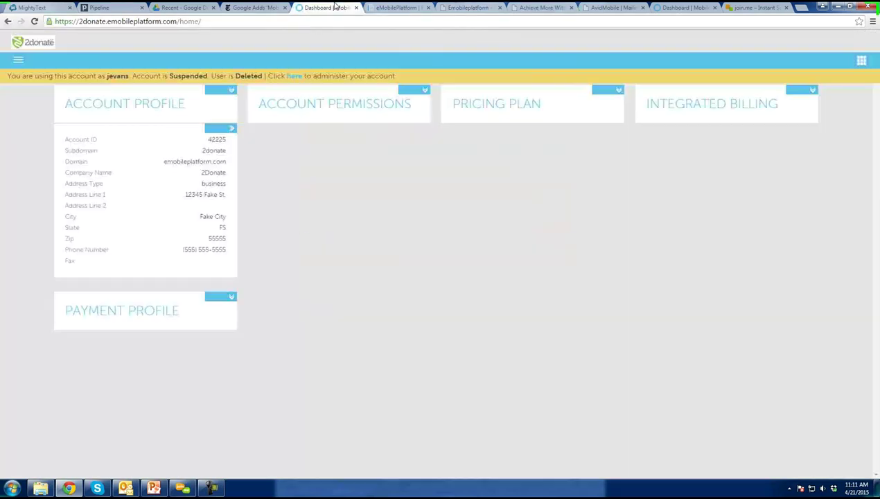
left_click(399, 7)
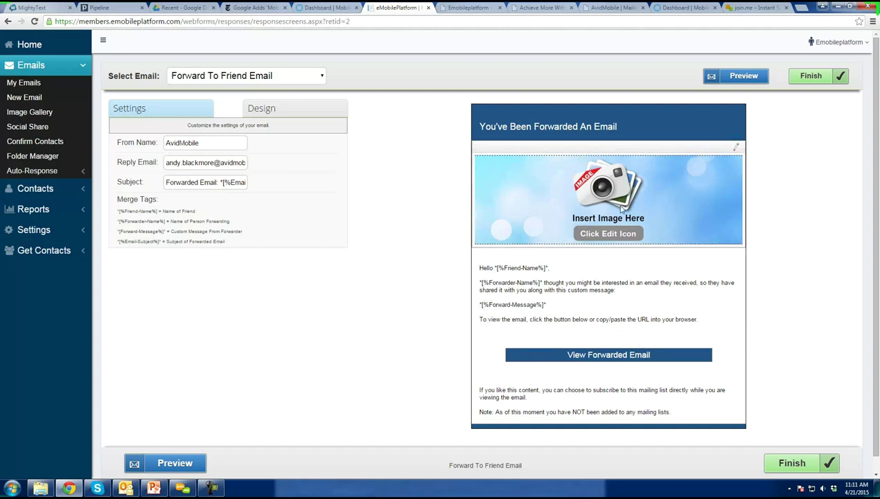
- Examine the email-subject merge tag in the Forward To Friend Email's subject line
left_click(170, 162)
left_click(205, 183)
left_click(235, 306)
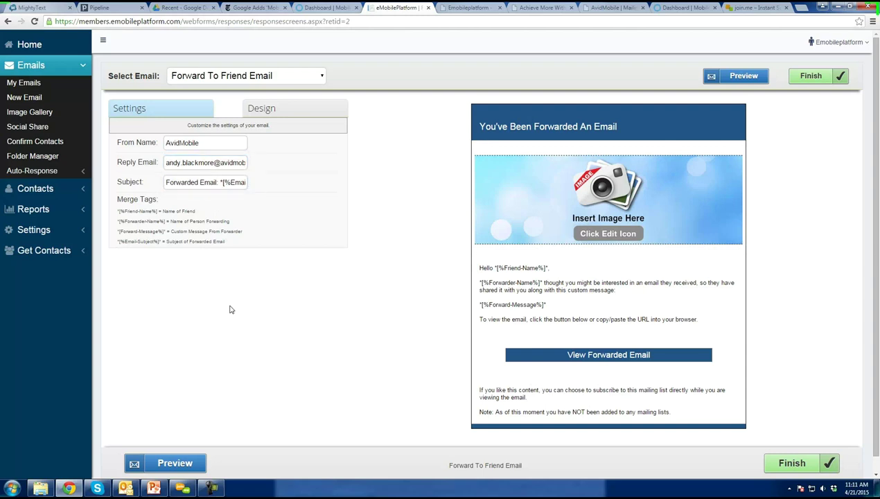
left_click_drag(224, 182, 249, 182)
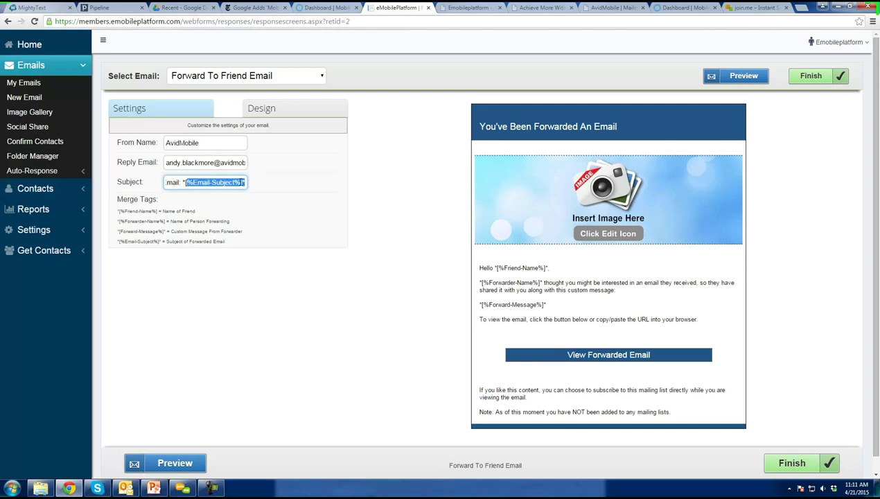
left_click(301, 324)
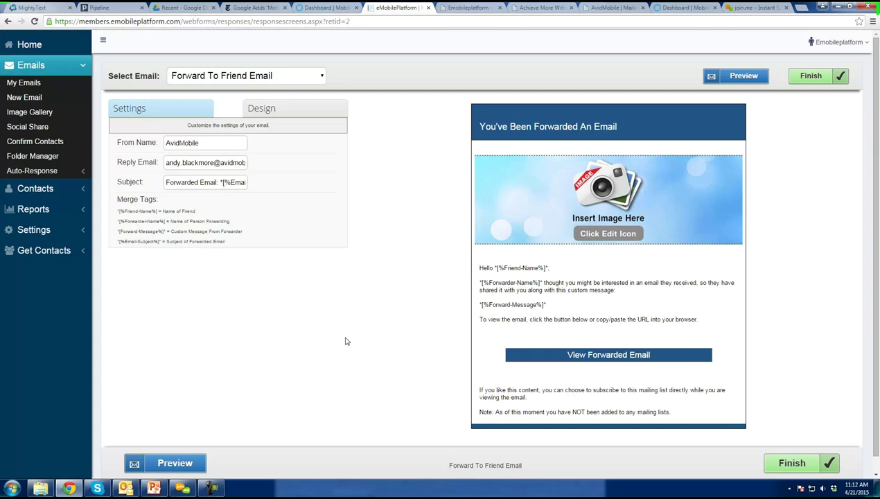
- Expand the Contacts and Auto-Response options, and check the mailing list signup form again
left_click(39, 189)
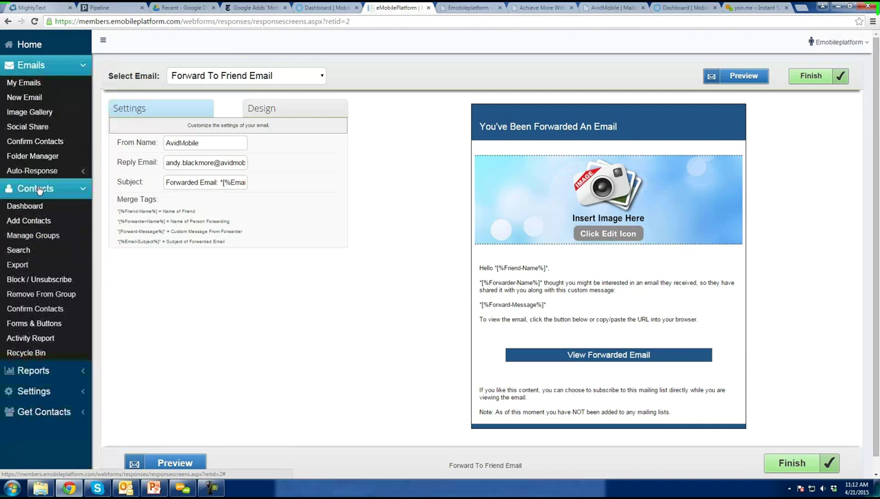
left_click(33, 171)
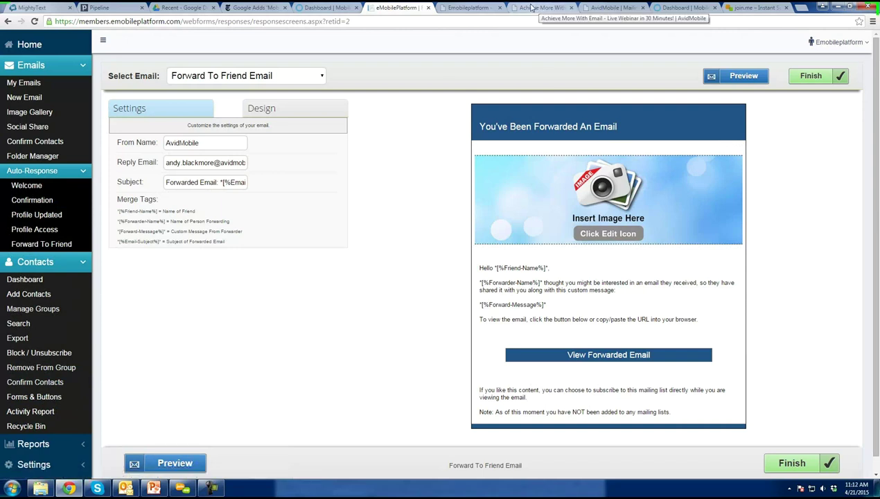
left_click(610, 8)
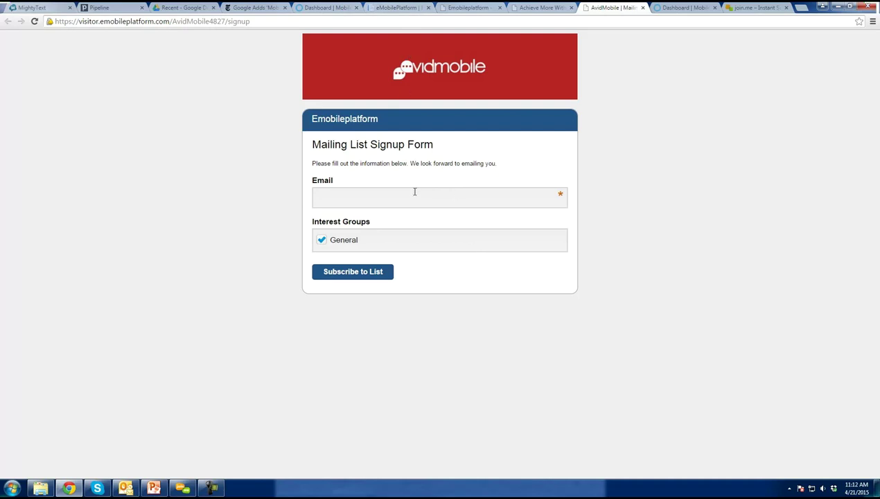
left_click(392, 7)
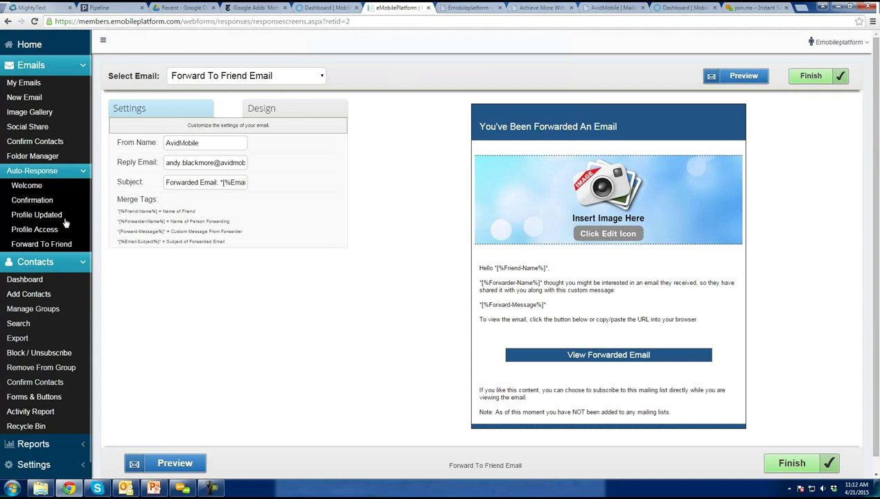
- Open the Contacts Dashboard and look through its recent activity list
left_click(43, 265)
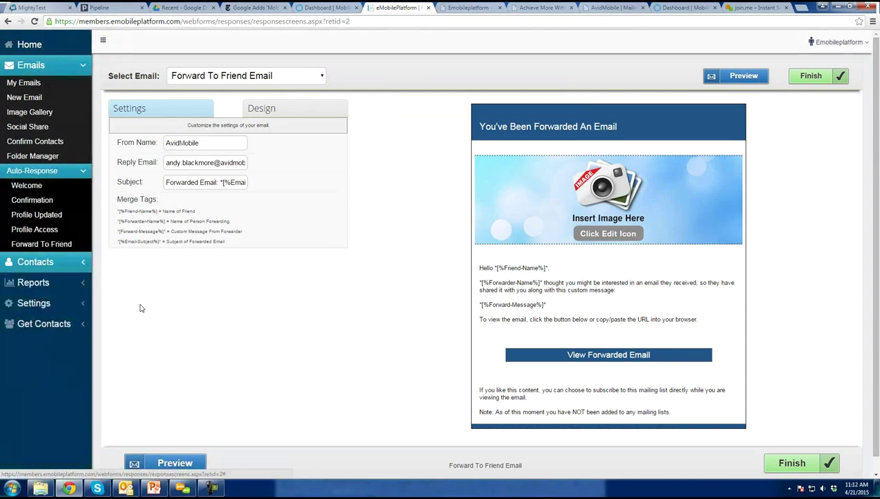
left_click(35, 263)
left_click(84, 171)
left_click(24, 206)
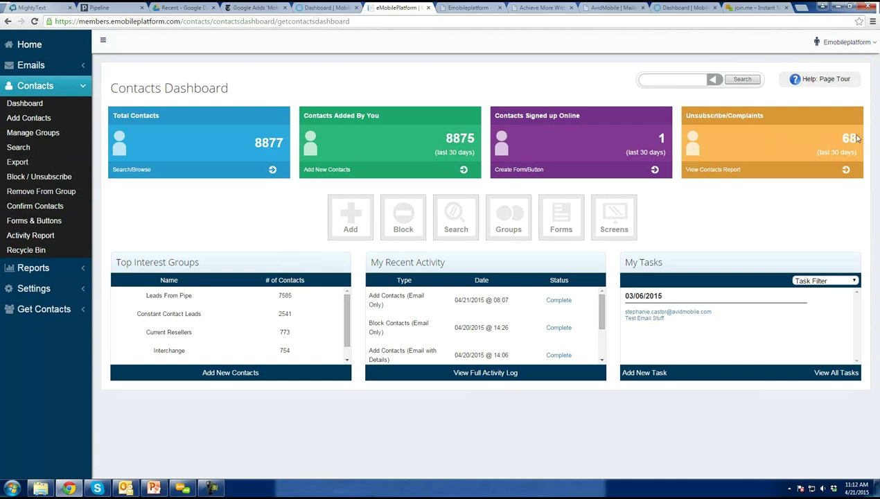
scroll(529, 321, "down", 2)
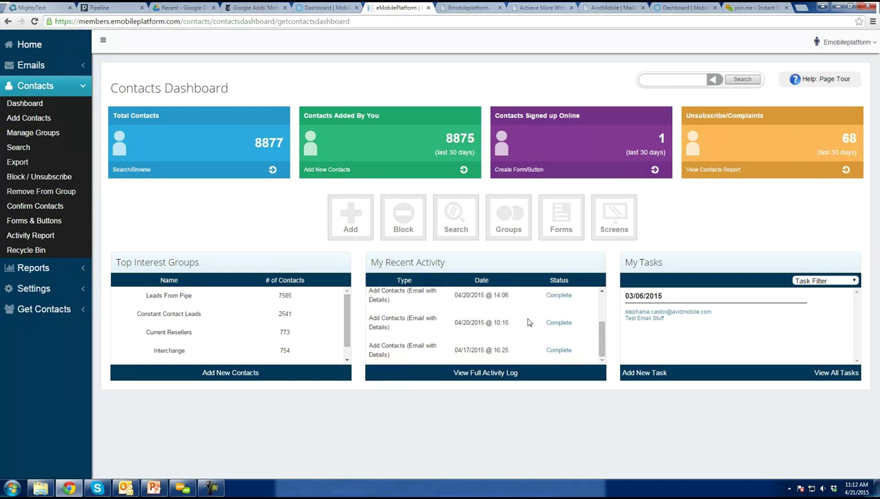
scroll(528, 323, "up", 2)
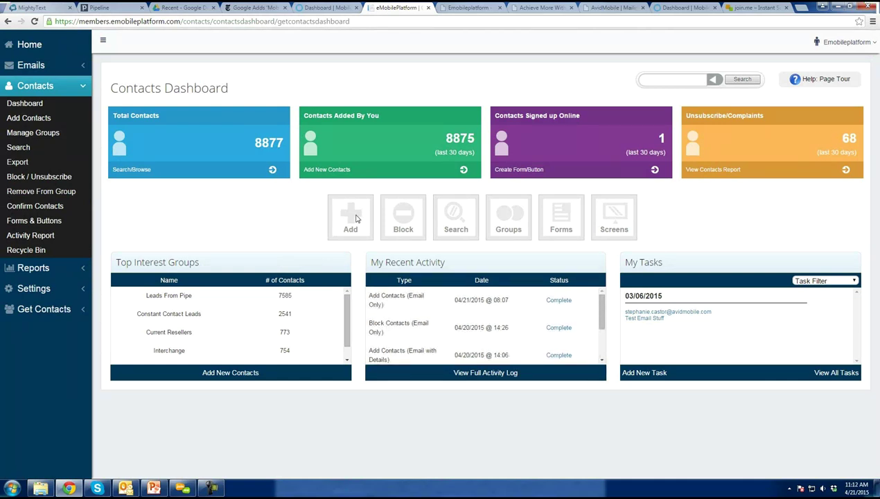
- Begin adding new contacts to the second-to-last interest group with the email-address-only method, and view the address entry page
left_click(25, 121)
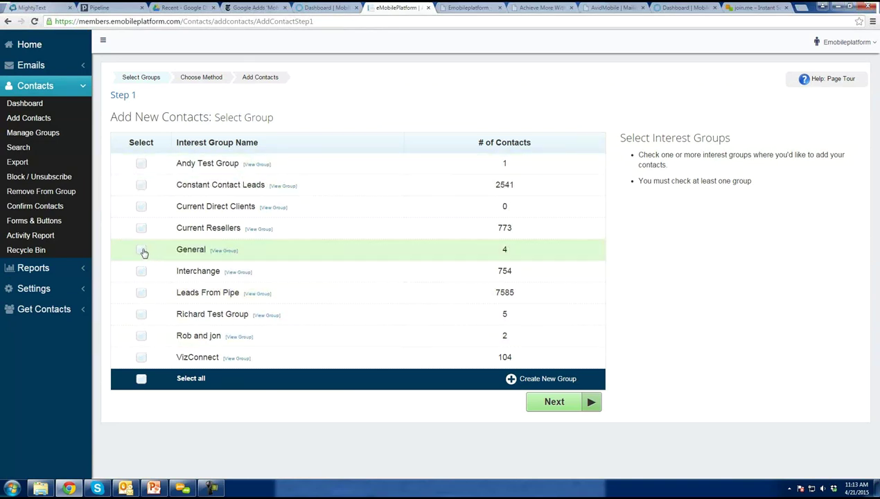
left_click(141, 337)
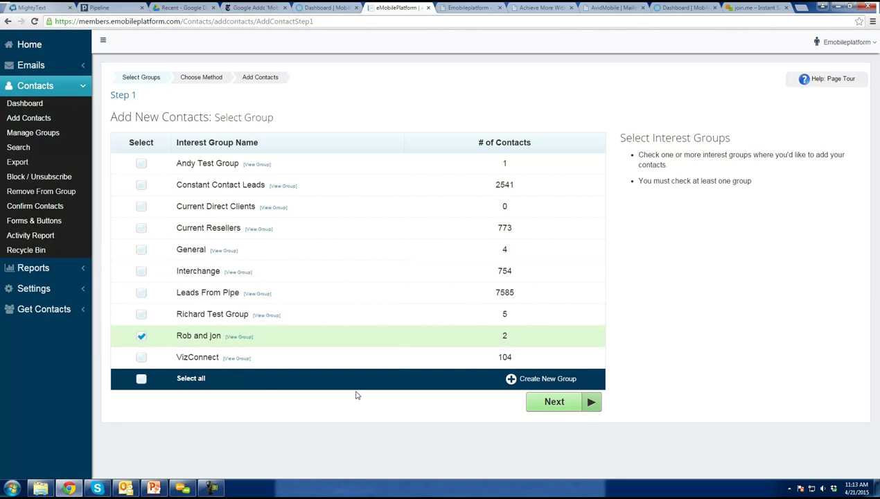
left_click(556, 407)
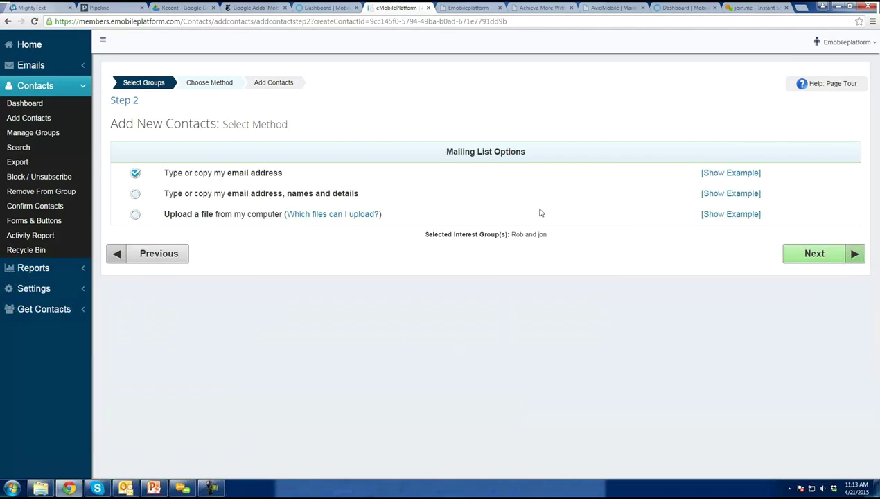
left_click(806, 253)
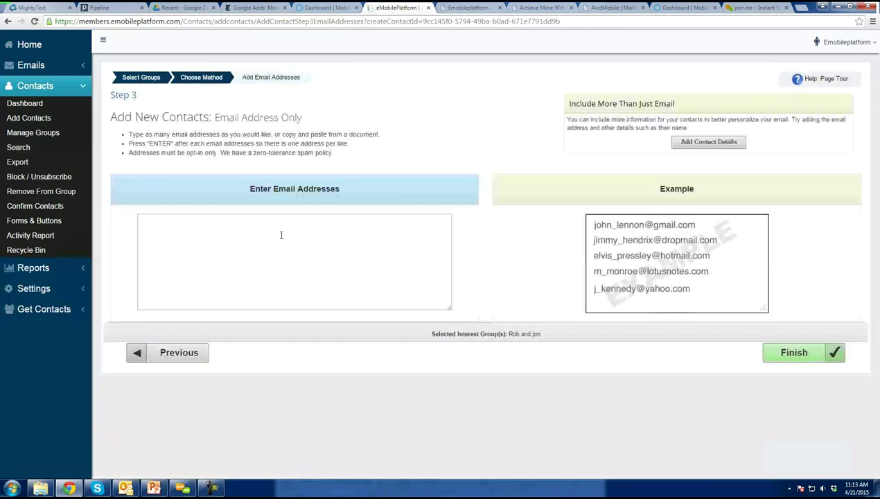
left_click(281, 235)
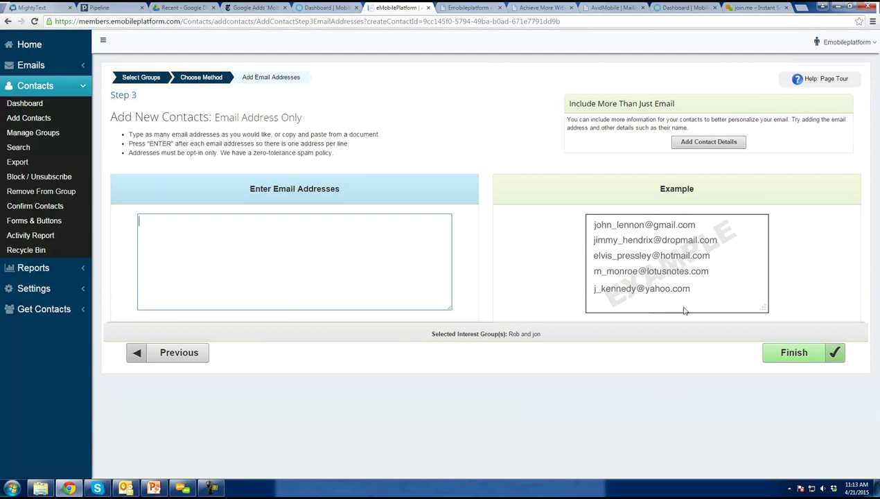
- Return to the contact entry methods and try the file upload option, followed by email address, names and details
left_click(199, 79)
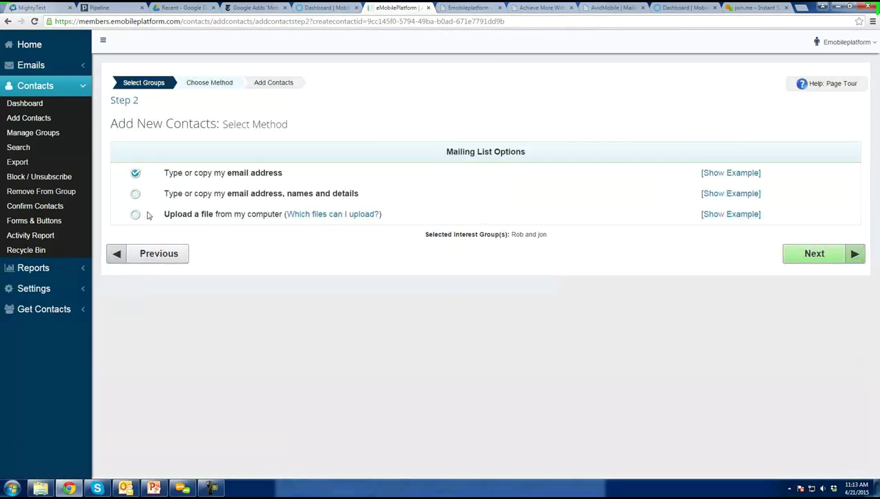
left_click(136, 214)
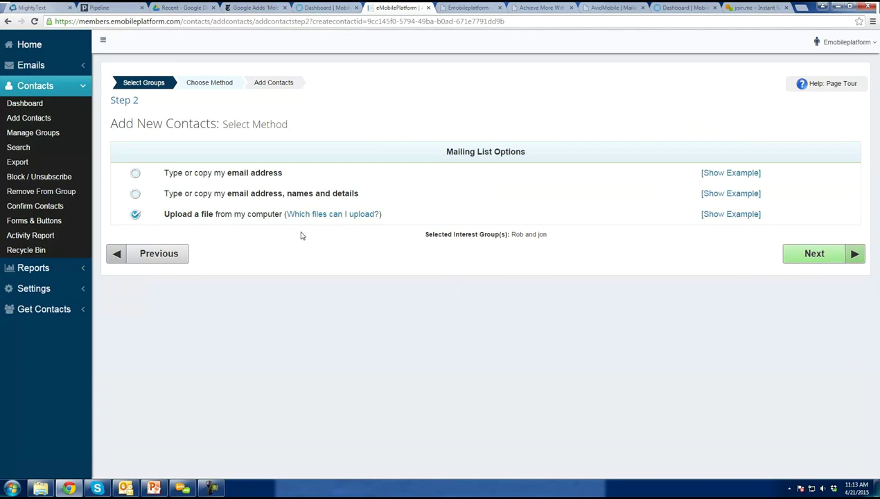
left_click(135, 195)
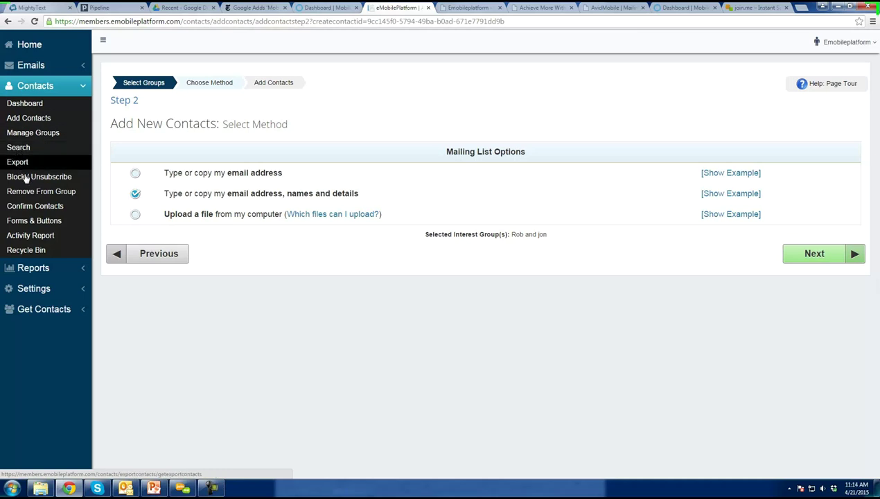
- Open Hosted Forms & Screens from Forms & Buttons and look over the Sign Up Form's design settings and preview
left_click(31, 223)
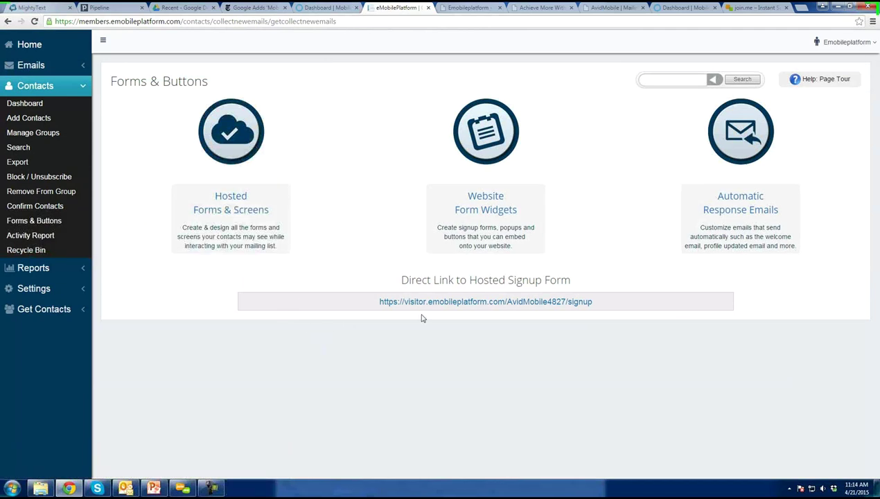
left_click(220, 224)
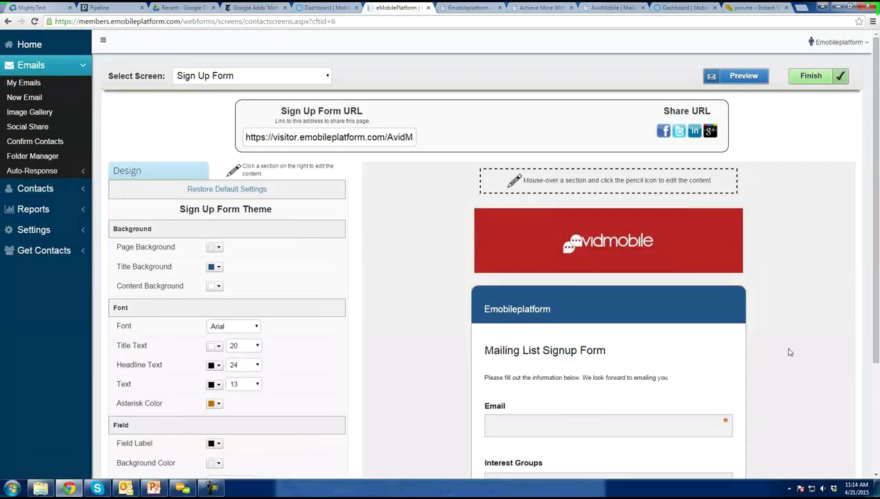
scroll(758, 330, "down", 3)
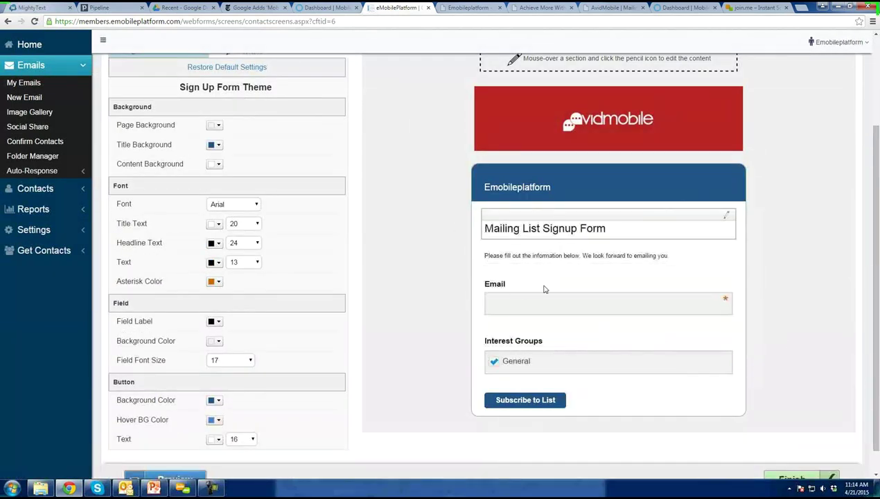
scroll(582, 354, "up", 3)
scroll(617, 314, "down", 2)
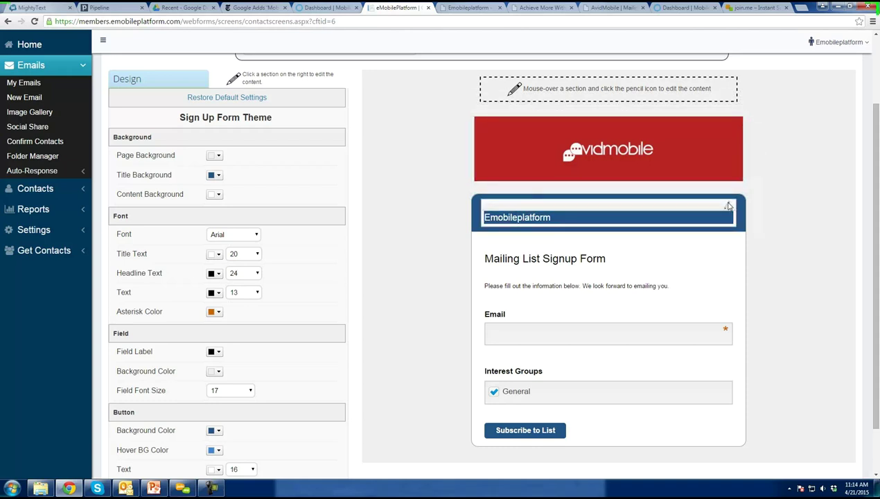
- Replace the Sign Up Form's title text with "Enroll in my email program and receive super duper discounts." and save it
left_click(728, 206)
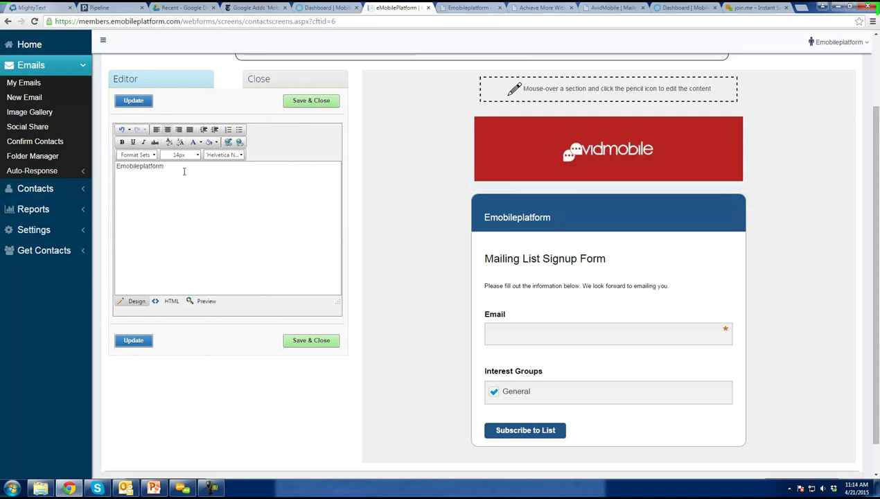
left_click_drag(176, 169, 30, 176)
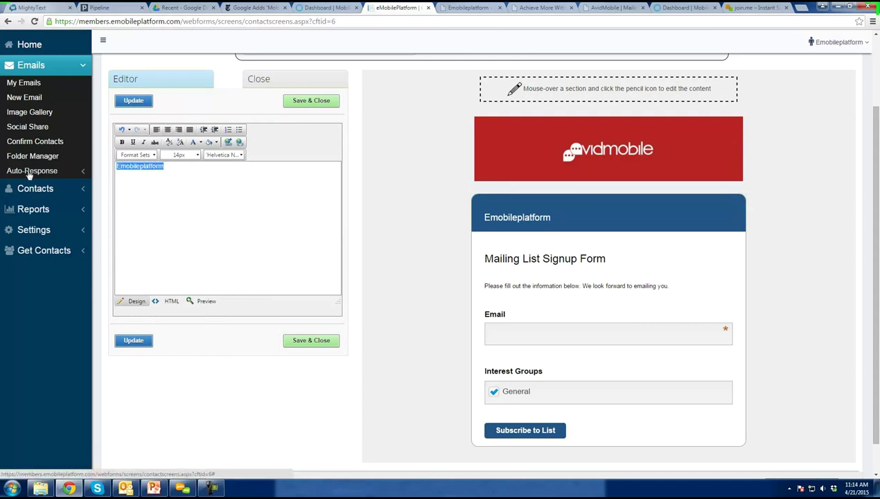
type("Enroo")
type("l in my")
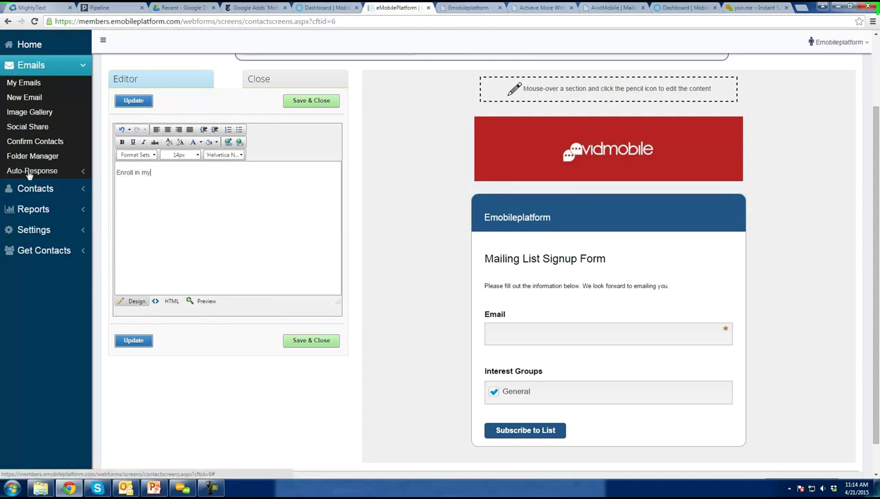
type(" email program and receive super duper discounts.")
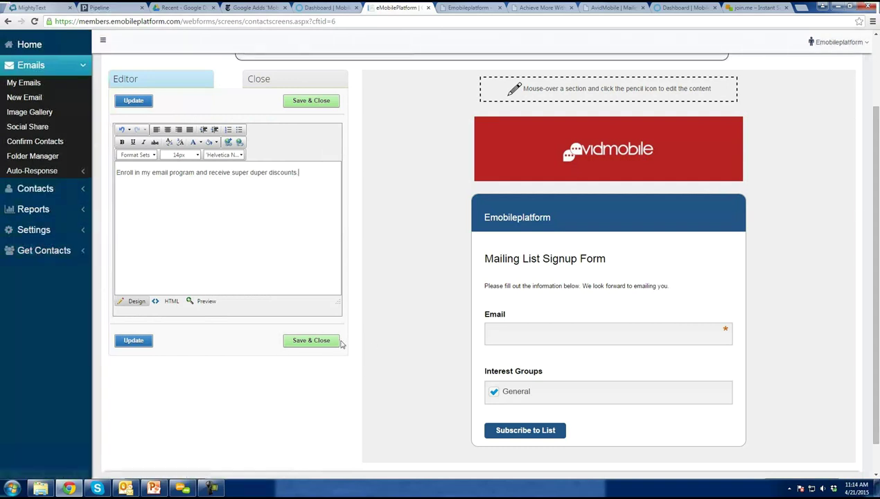
left_click(332, 340)
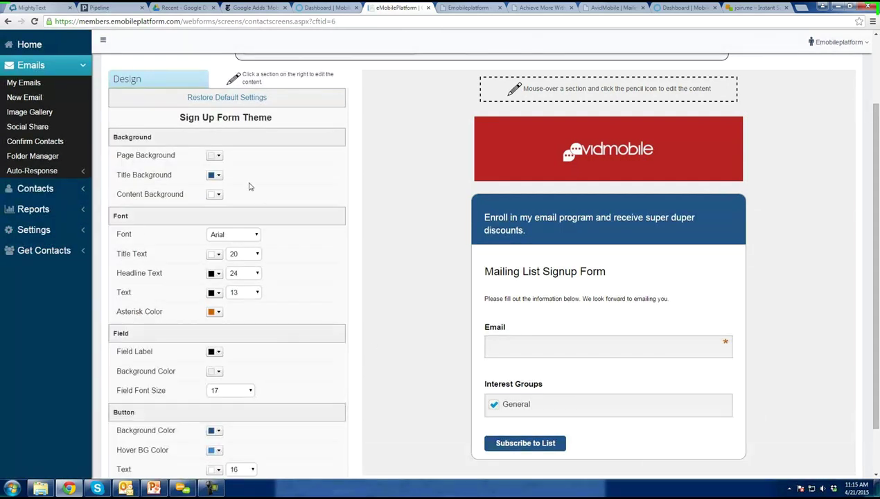
- Change the Sign Up Form's title background colour to a bright magenta-purple
left_click(214, 175)
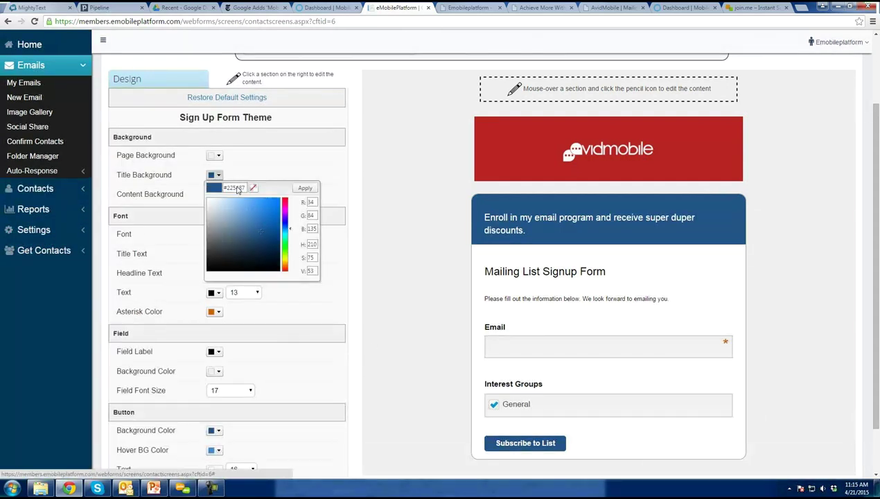
left_click(285, 215)
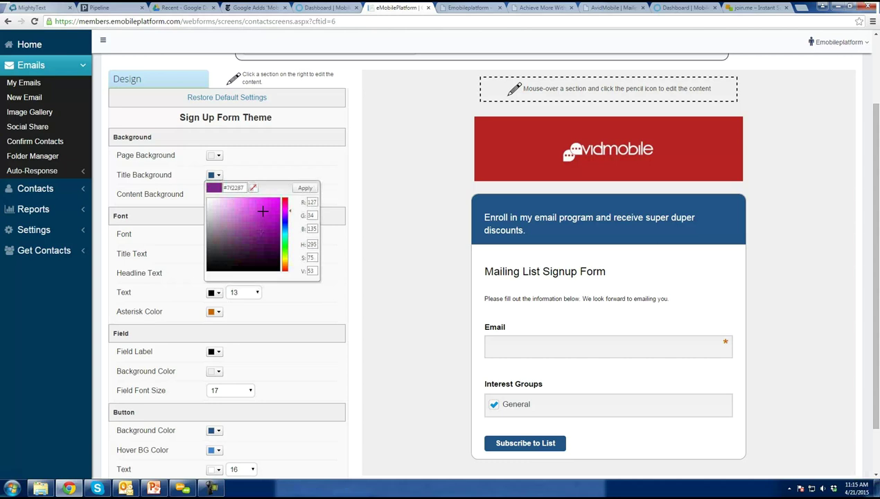
left_click(305, 188)
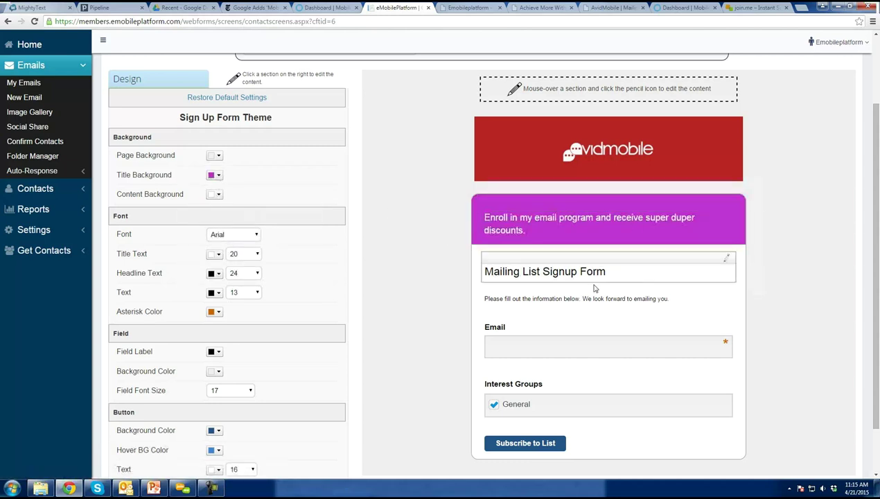
- Display the First Name and Last Name fields on the Sign Up Form and make both required
scroll(597, 298, "down", 2)
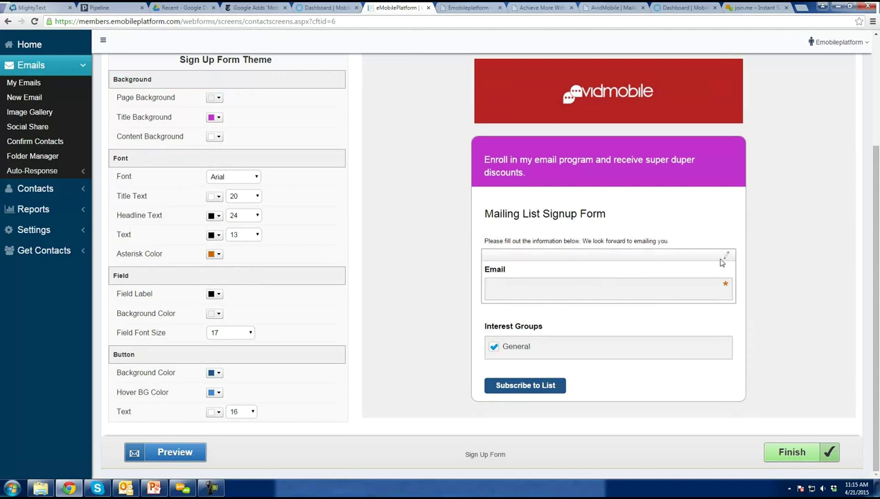
left_click(729, 258)
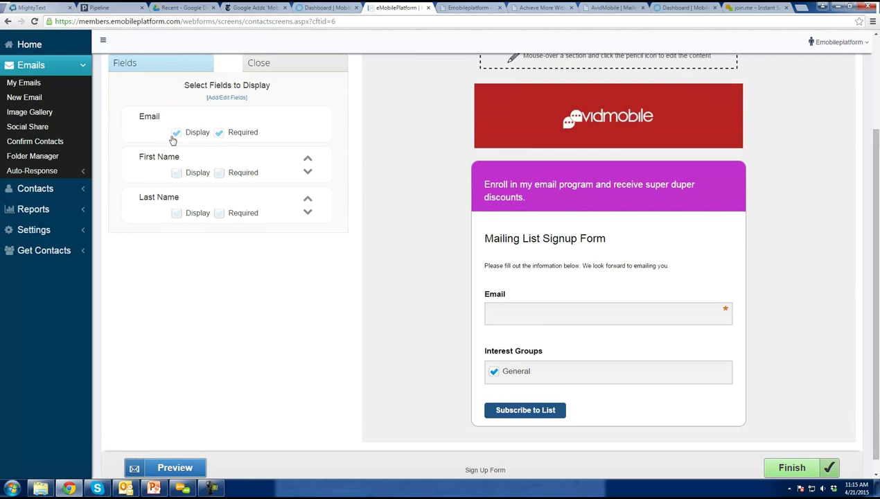
left_click(178, 173)
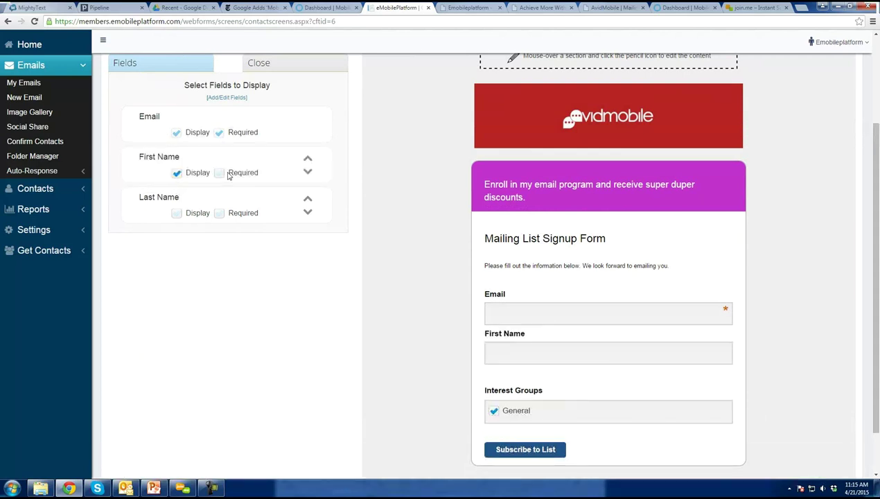
left_click(176, 213)
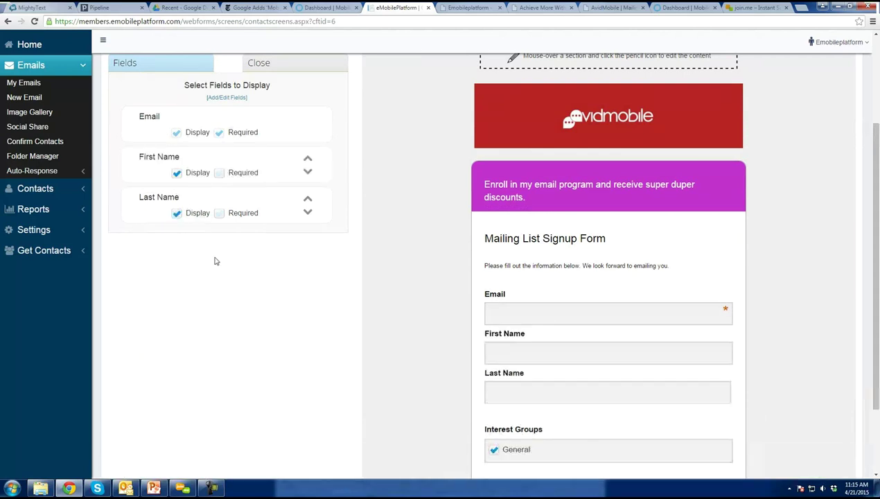
left_click(220, 214)
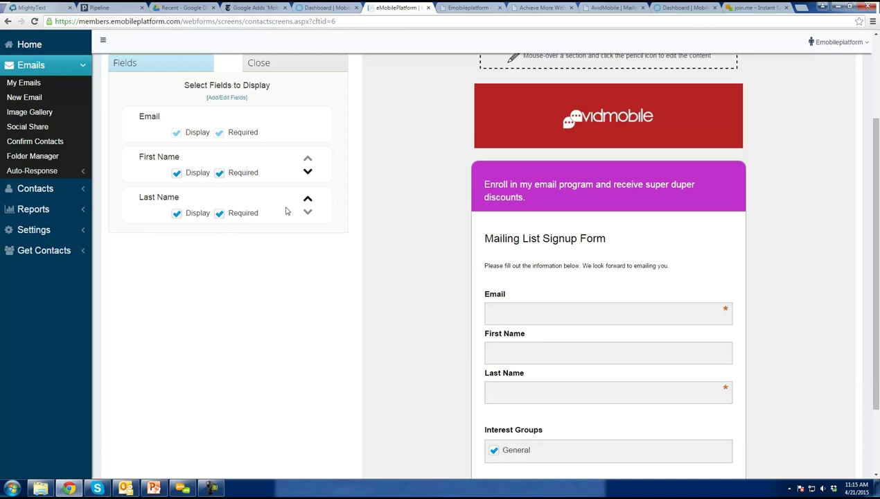
- Try Last Name ahead of First Name, restore the First Name, Last Name order, and finish the Sign Up Form
left_click(307, 201)
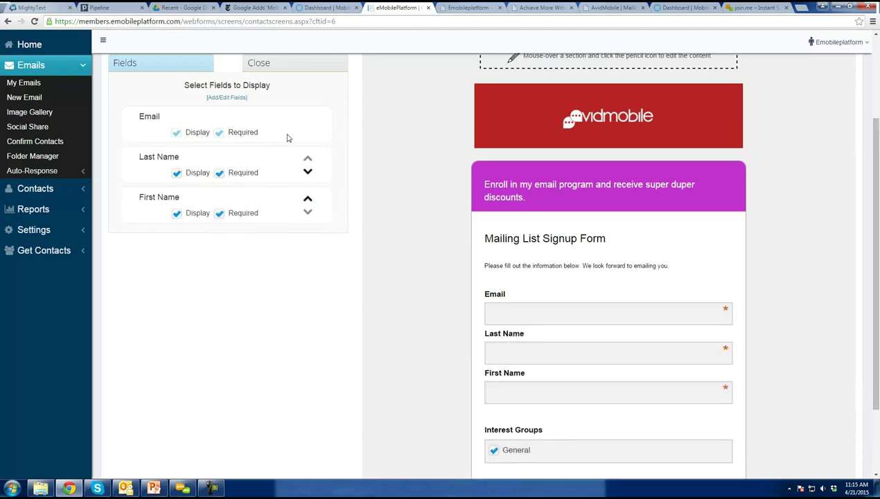
left_click(309, 172)
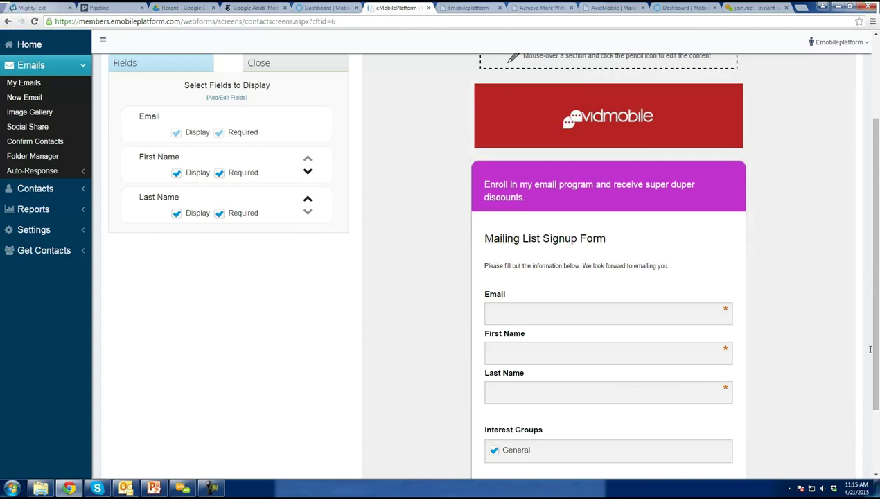
scroll(812, 368, "down", 1)
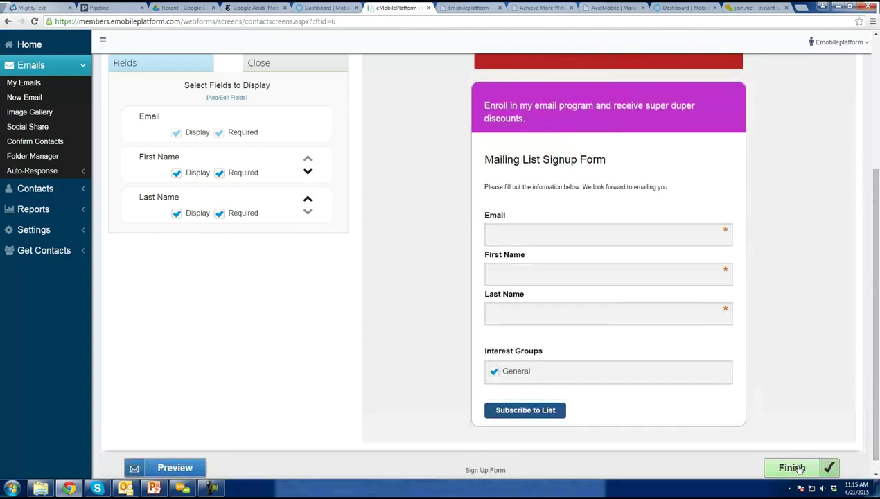
left_click(800, 469)
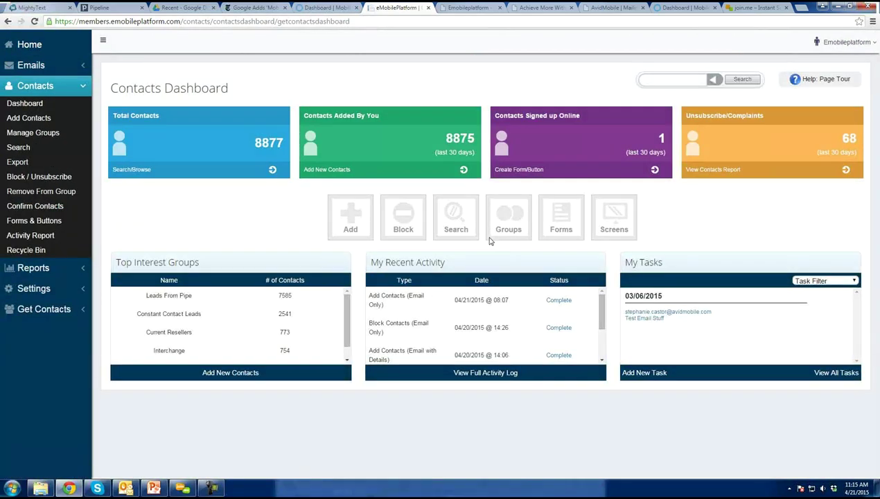
- Generate the website signup button code for the black "Join Our Mailing List" button with the blue globe, and highlight the code
left_click(46, 222)
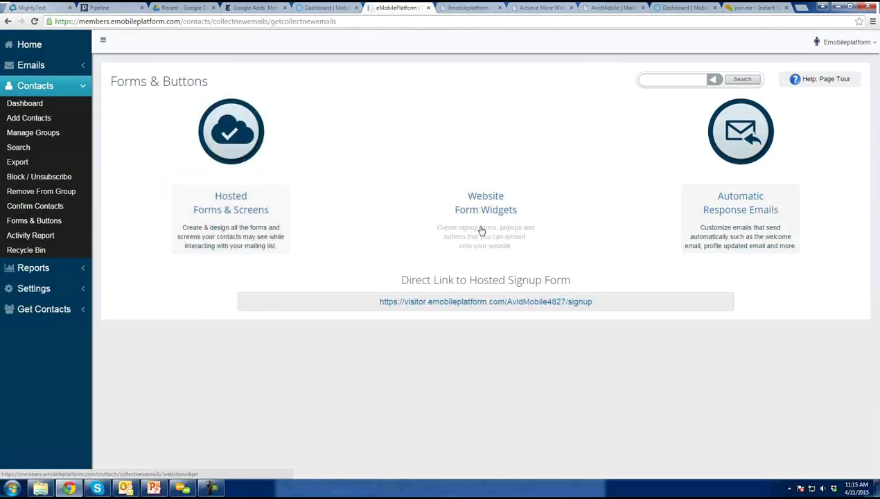
left_click(486, 226)
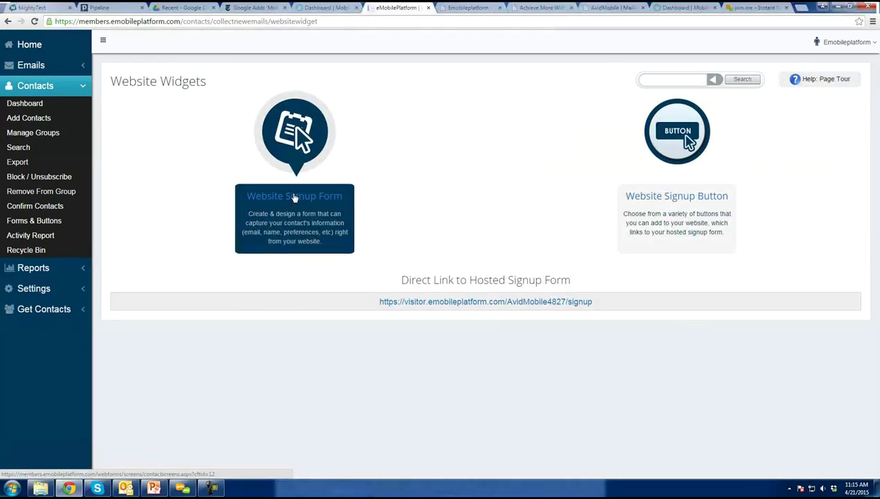
left_click(674, 212)
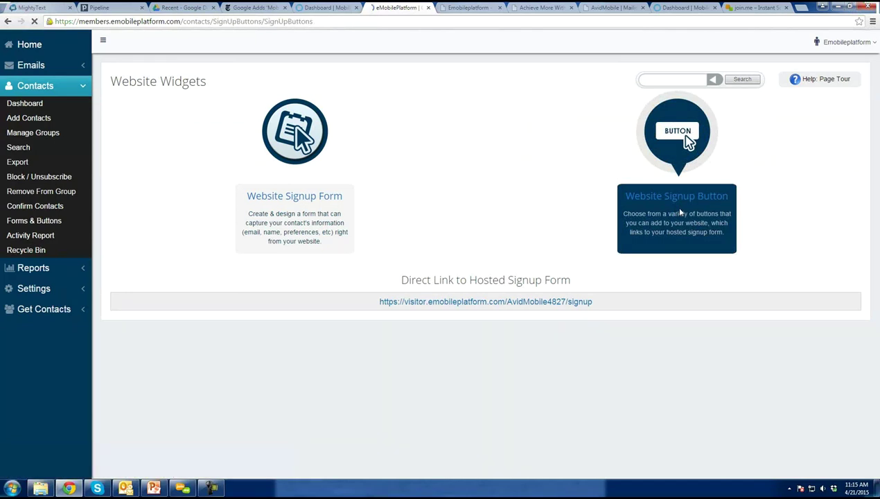
scroll(582, 295, "down", 2)
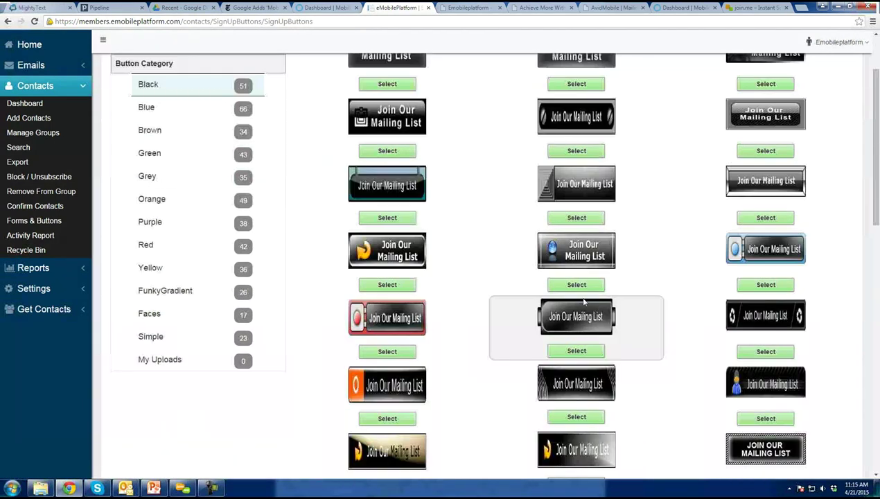
left_click(585, 285)
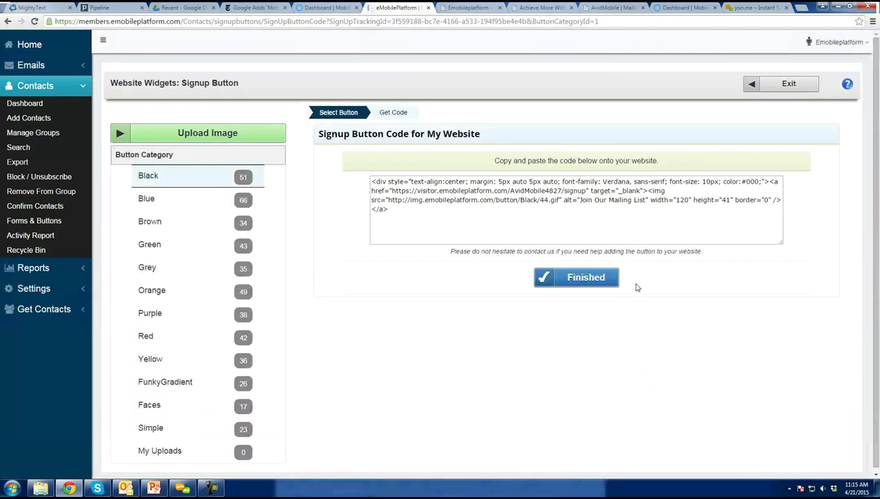
left_click(603, 210)
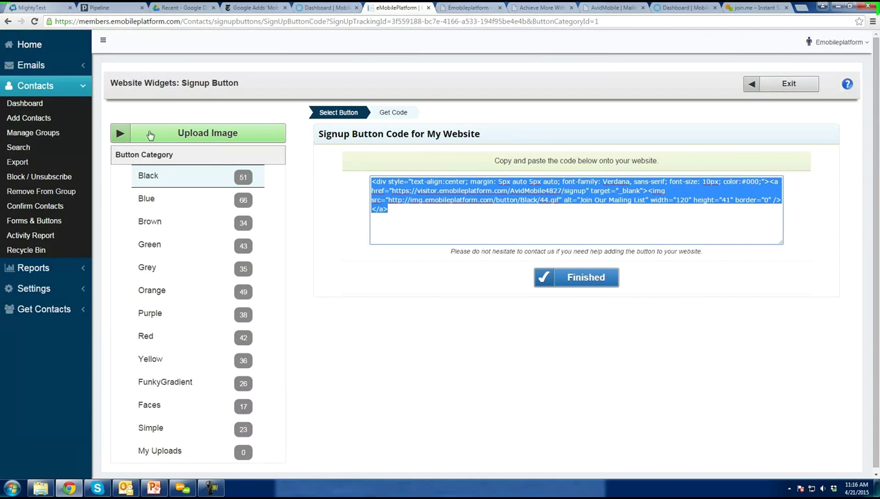
left_click(397, 235)
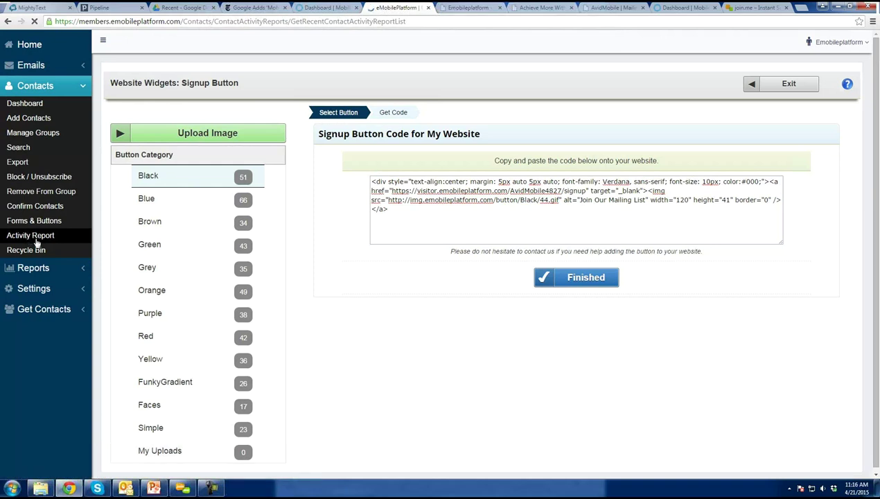
- Open Reports and examine the Email Activity chart for recent emails and the Email Analytics list
left_click(19, 270)
left_click(28, 286)
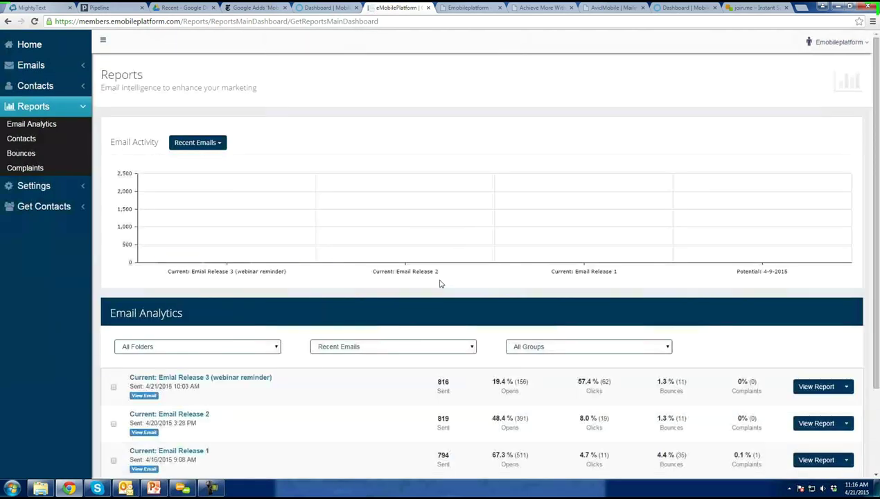
scroll(468, 294, "down", 1)
mouse_move(713, 183)
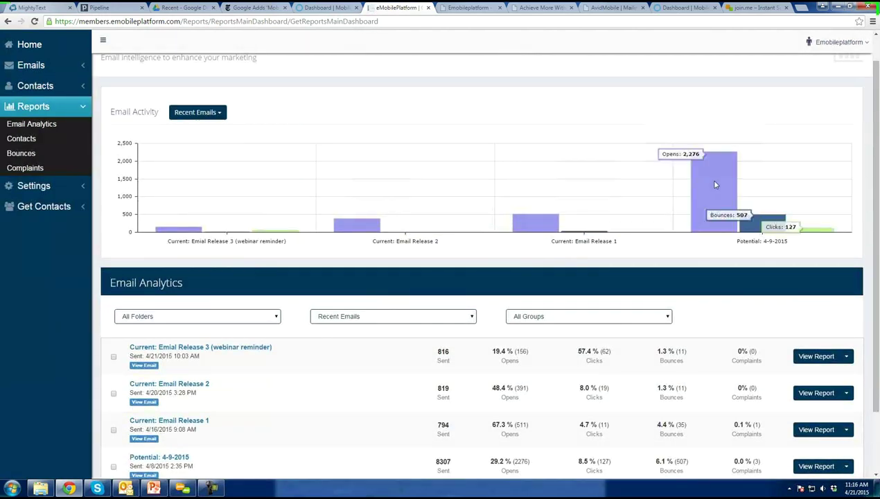
mouse_move(543, 206)
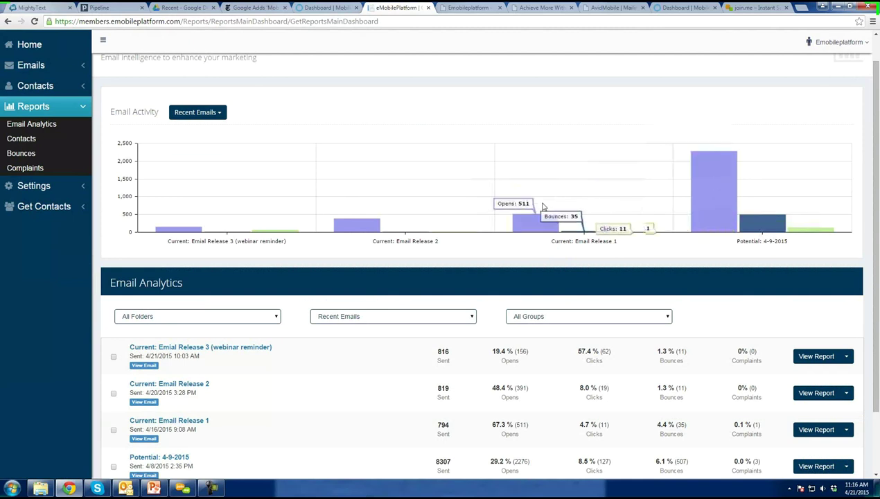
mouse_move(367, 220)
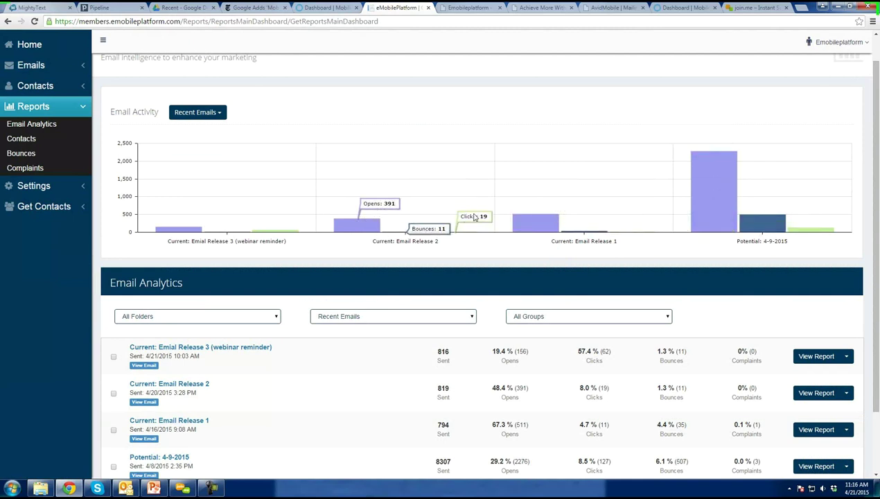
scroll(534, 232, "down", 1)
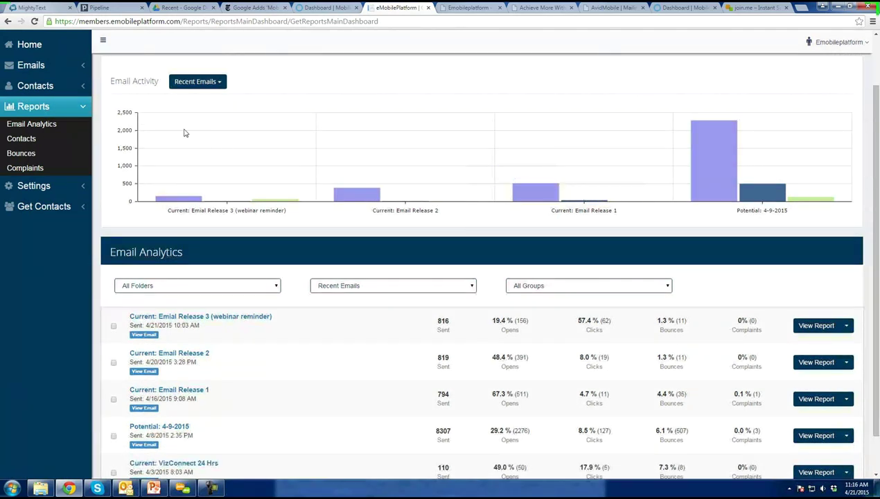
scroll(274, 282, "down", 1)
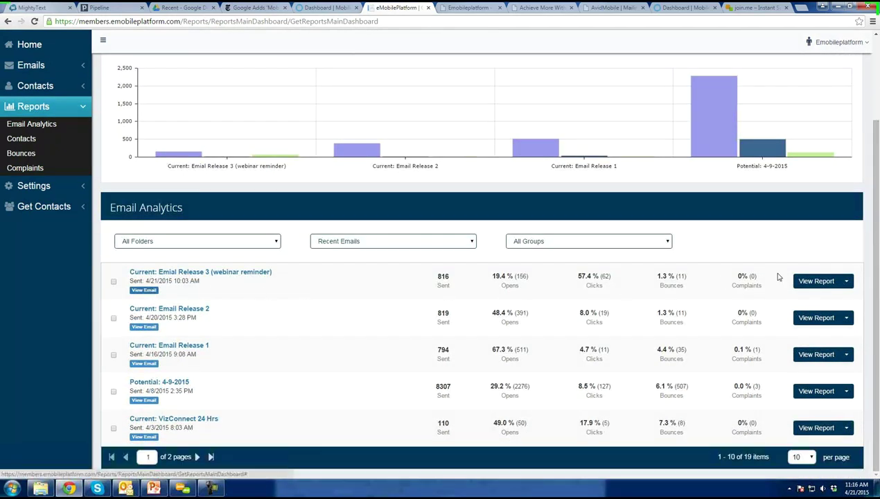
- Open the report for "Current: Emial Release 3 (webinar reminder)" and examine its delivery, opens, clicks and 48 Hour Performance charts
left_click(820, 281)
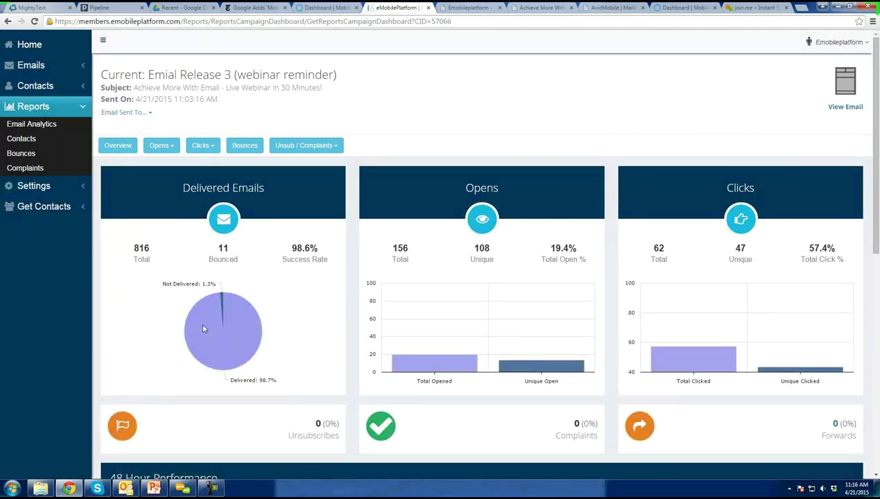
mouse_move(419, 326)
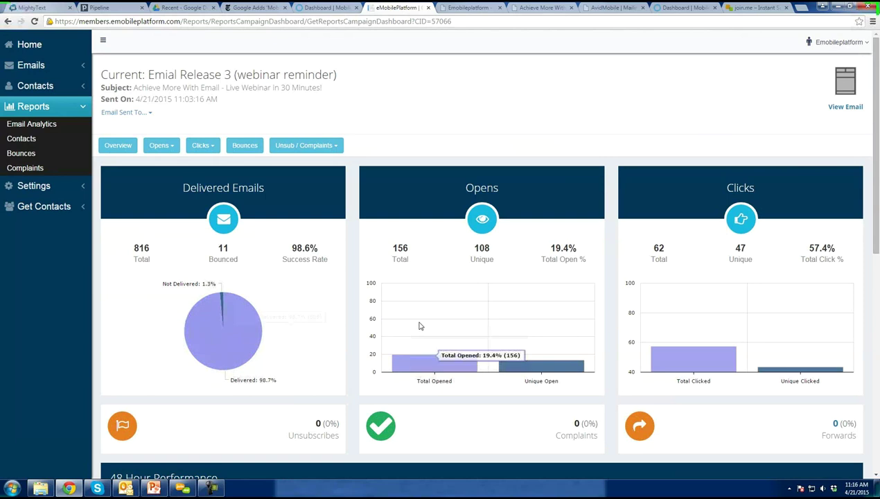
scroll(477, 322, "down", 2)
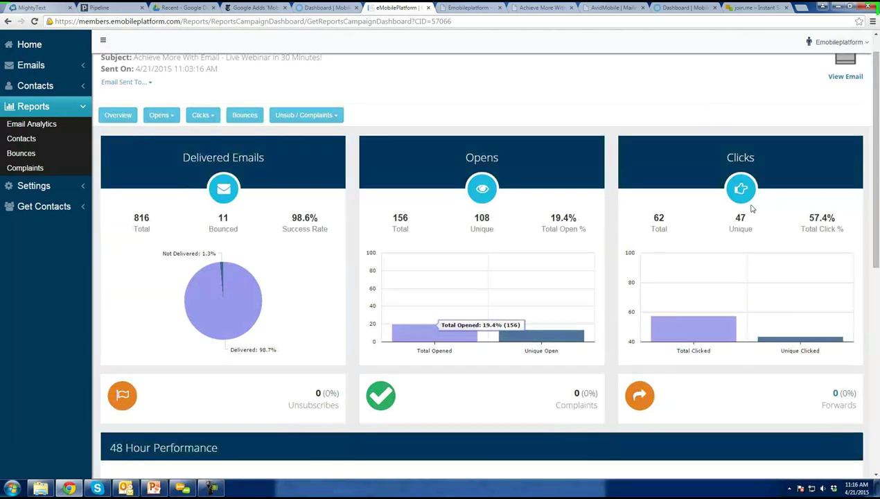
mouse_move(782, 192)
scroll(766, 204, "down", 2)
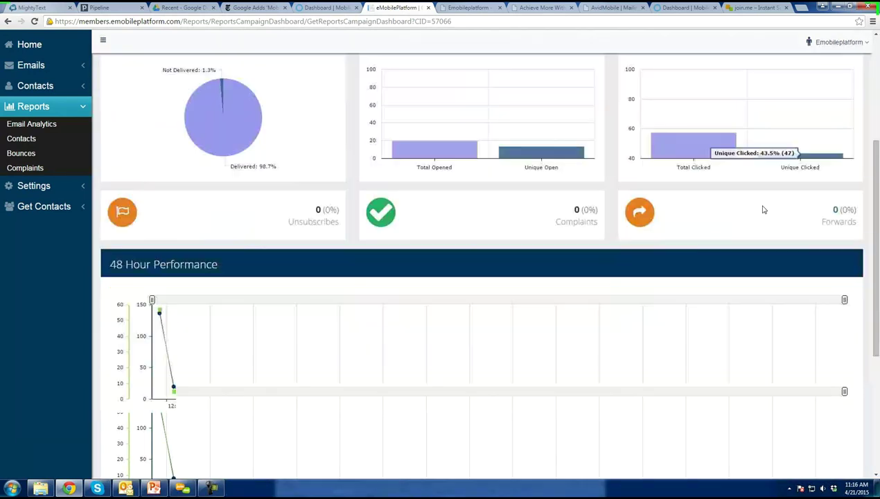
scroll(727, 222, "down", 1)
mouse_move(161, 258)
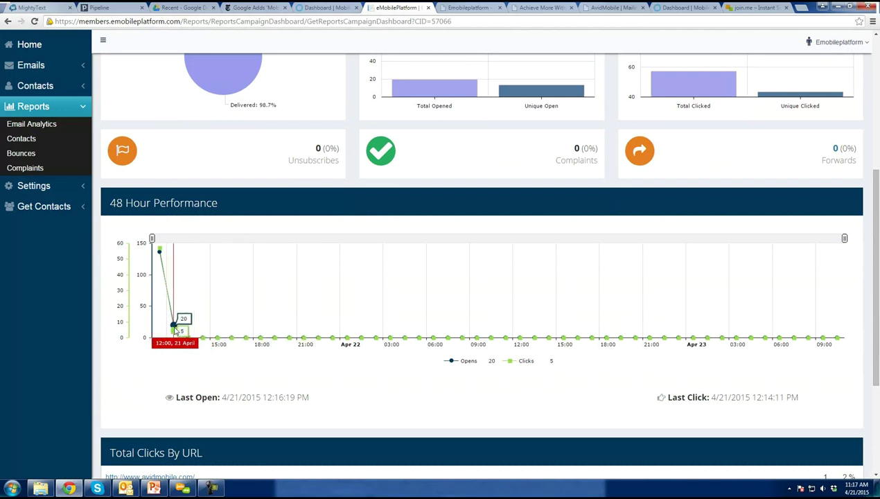
- Open the compliance footer settings and examine the address, unsubscribe link and display options down to the footer preview
scroll(179, 320, "up", 4)
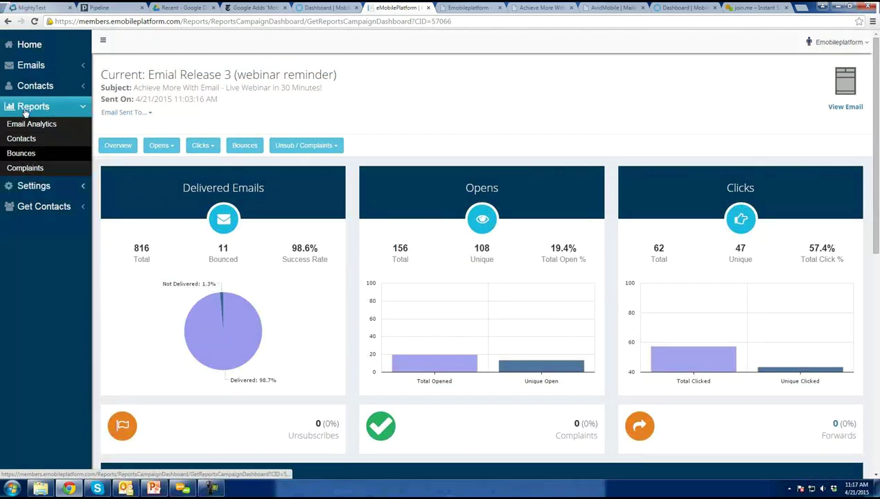
left_click(35, 187)
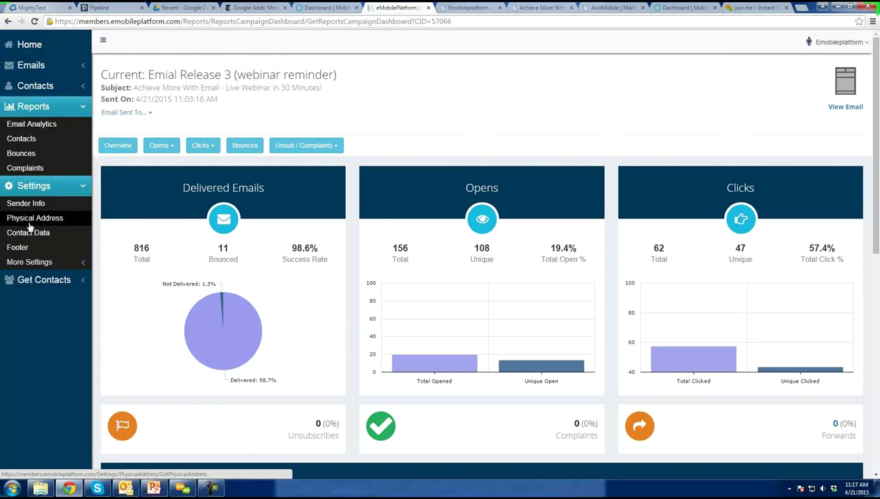
left_click(22, 247)
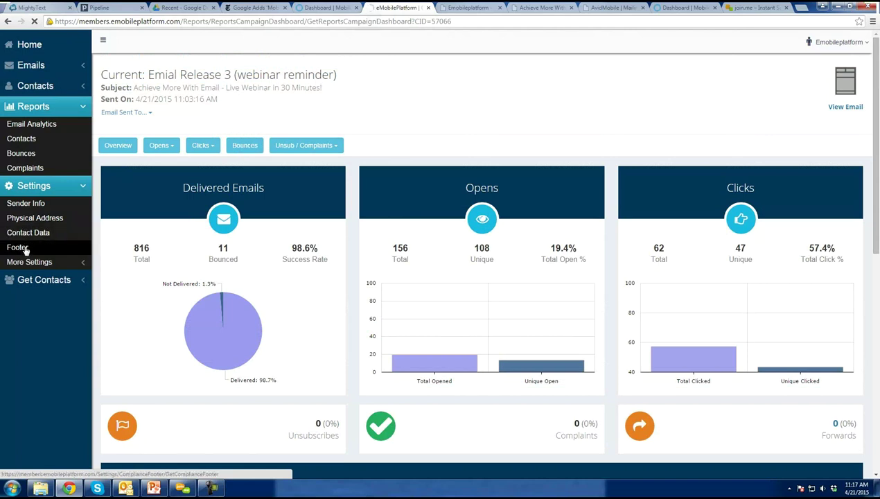
left_click(24, 249)
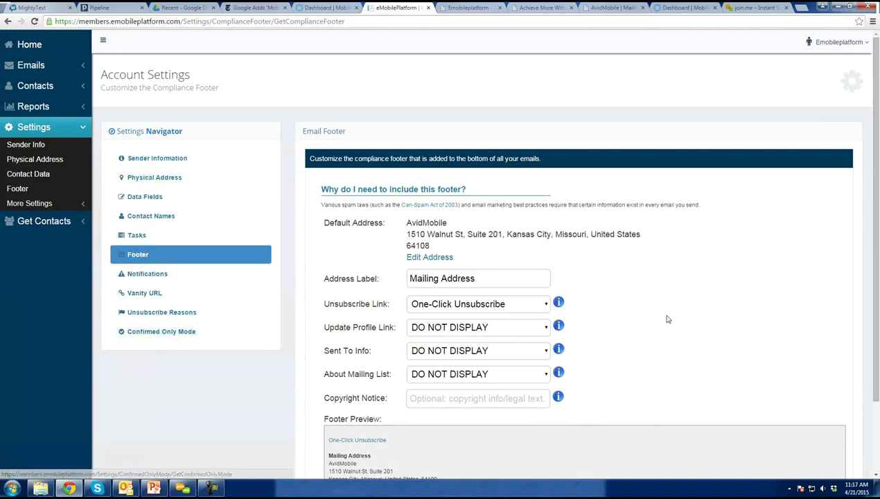
scroll(668, 318, "down", 2)
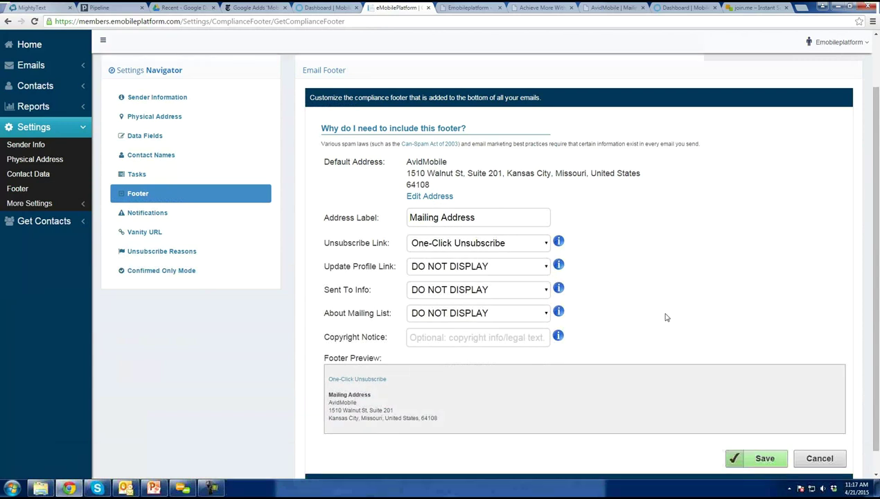
scroll(664, 315, "down", 1)
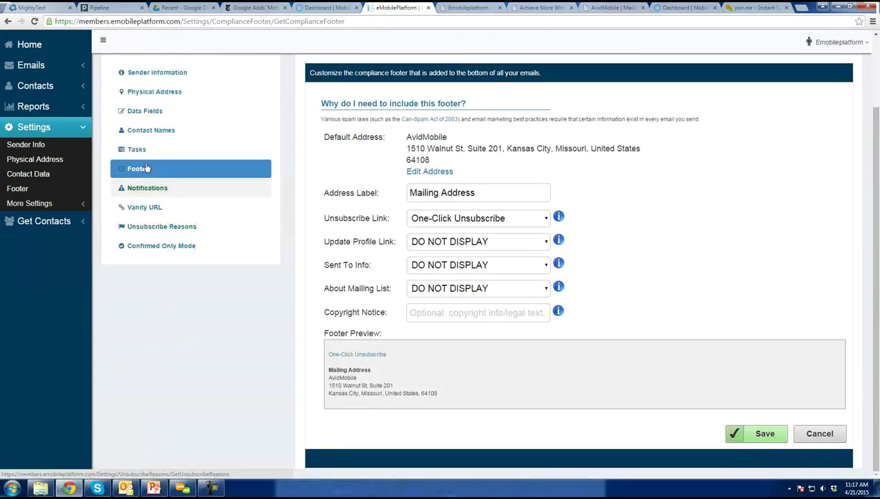
- Look over the Get Contacts options and return to the Home dashboard
scroll(153, 187, "up", 3)
left_click(43, 220)
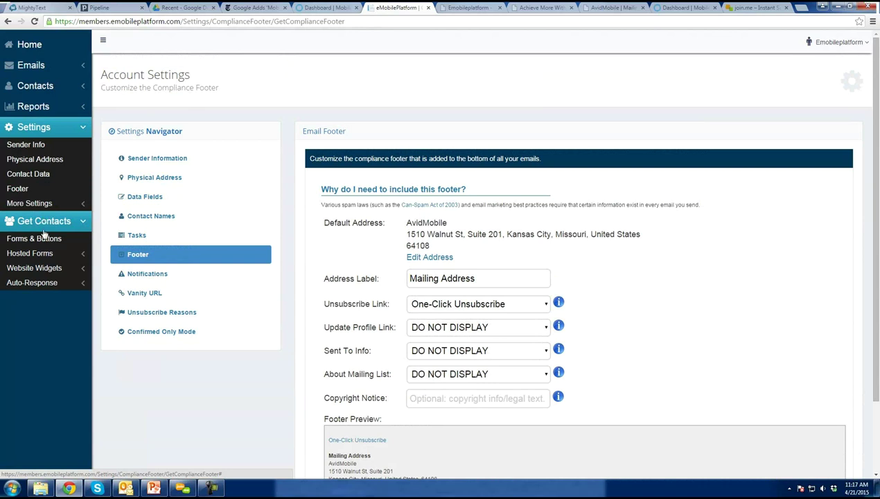
left_click(37, 48)
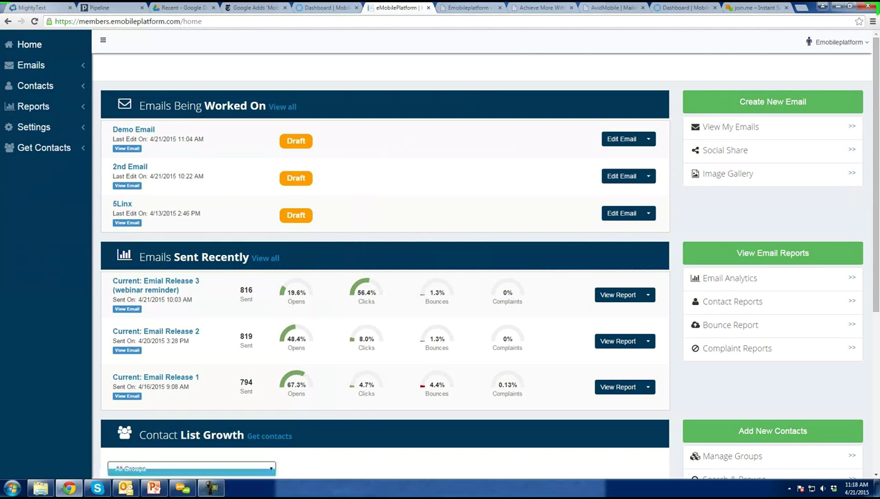
- Switch to PowerPoint, start the slide show from the "$15 / month / license" slide and reveal its included features and per-email rate table
left_click(154, 488)
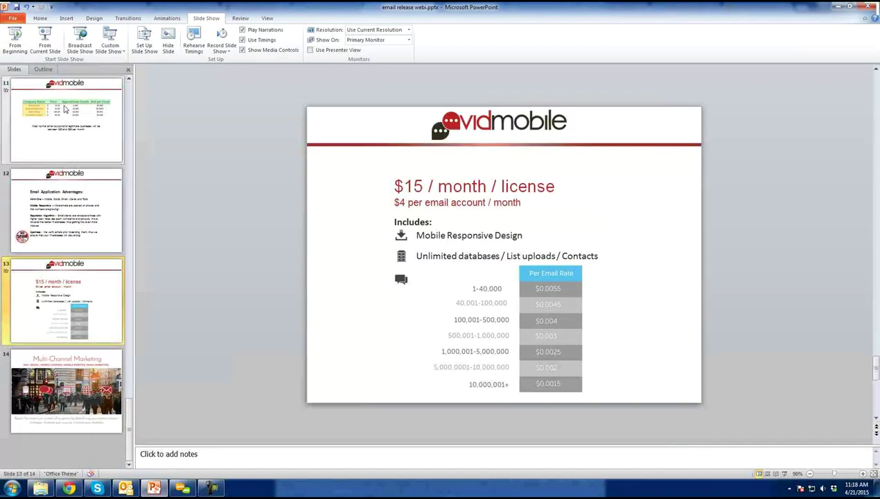
left_click(44, 42)
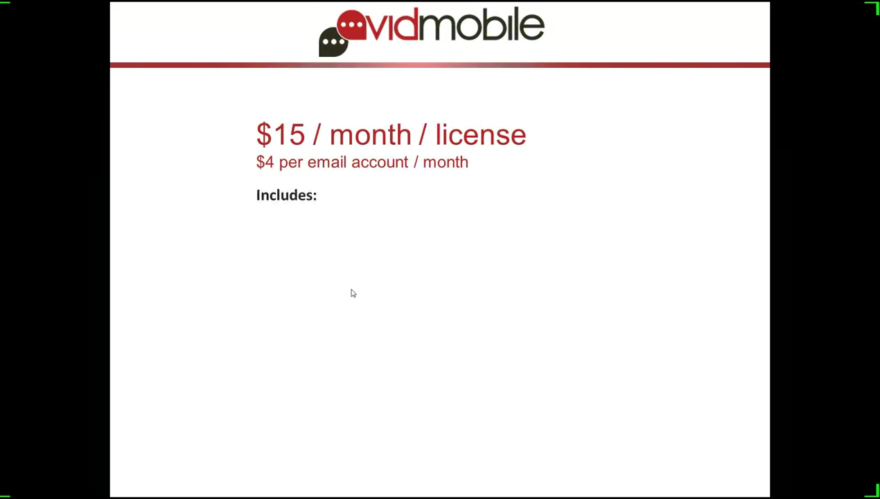
left_click(370, 266)
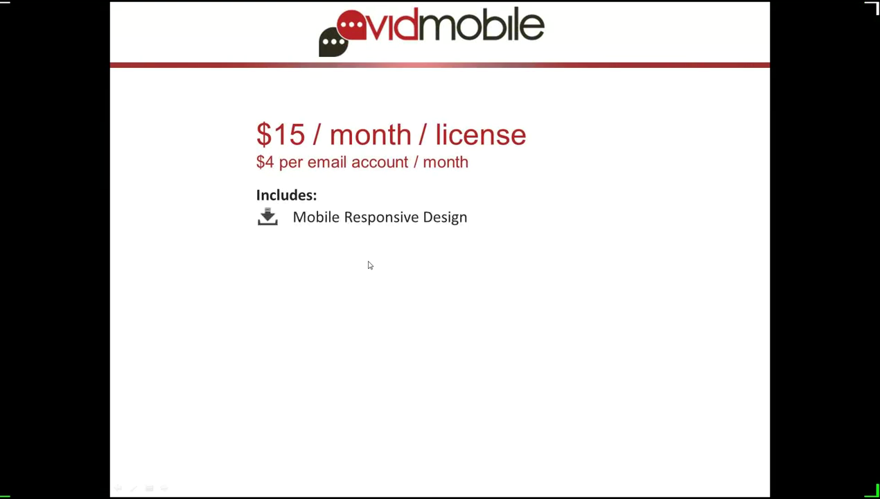
left_click(369, 265)
left_click(369, 266)
left_click(372, 264)
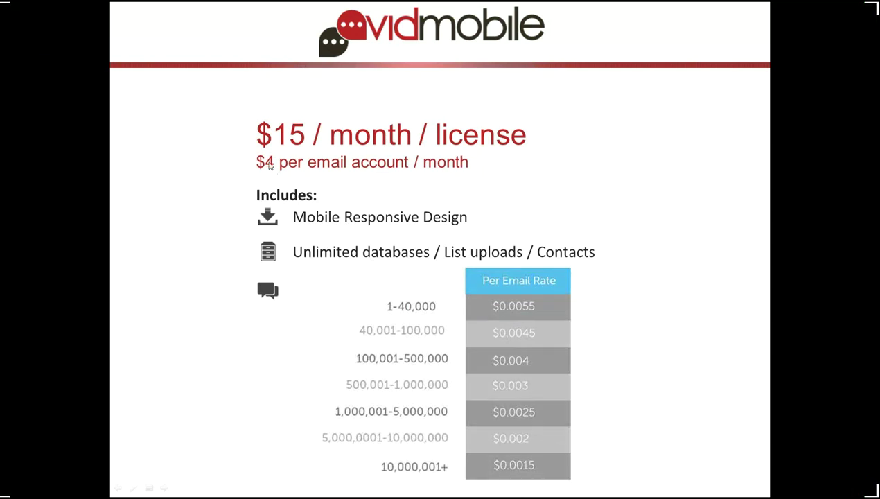